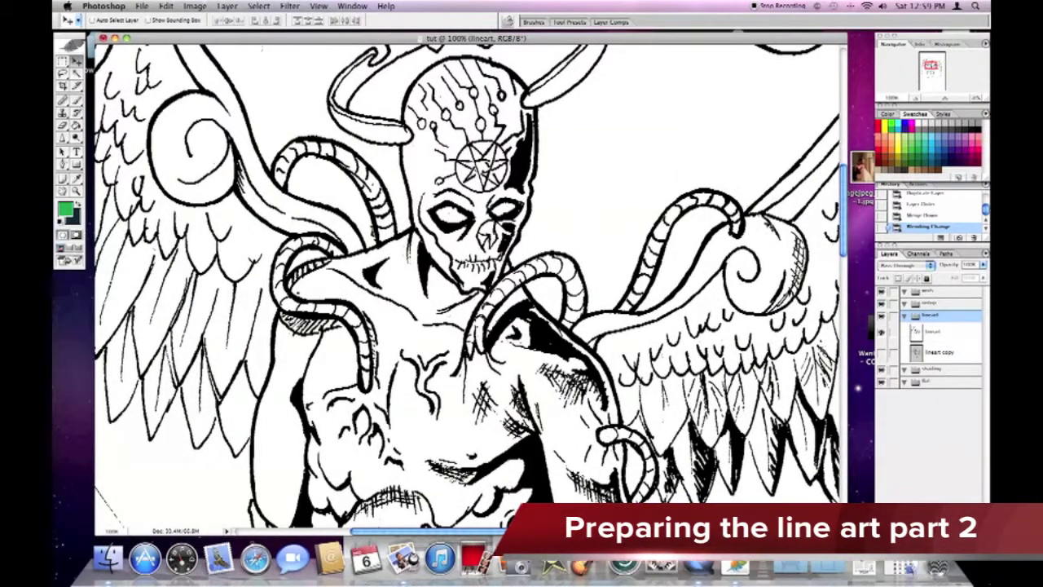
Change the lineart layer's blending mode from Multiply to Normal
click(904, 317)
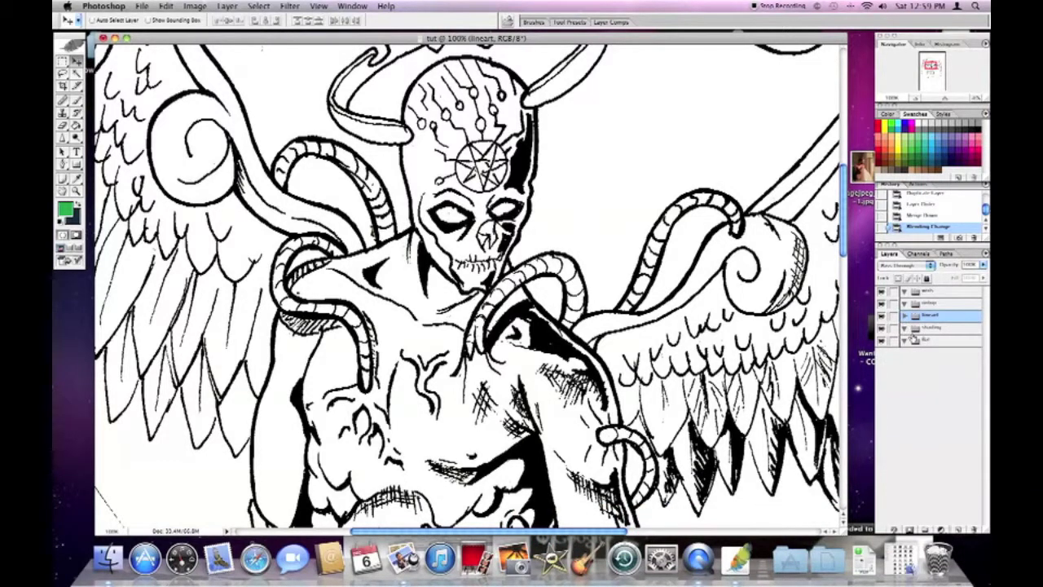
click(904, 317)
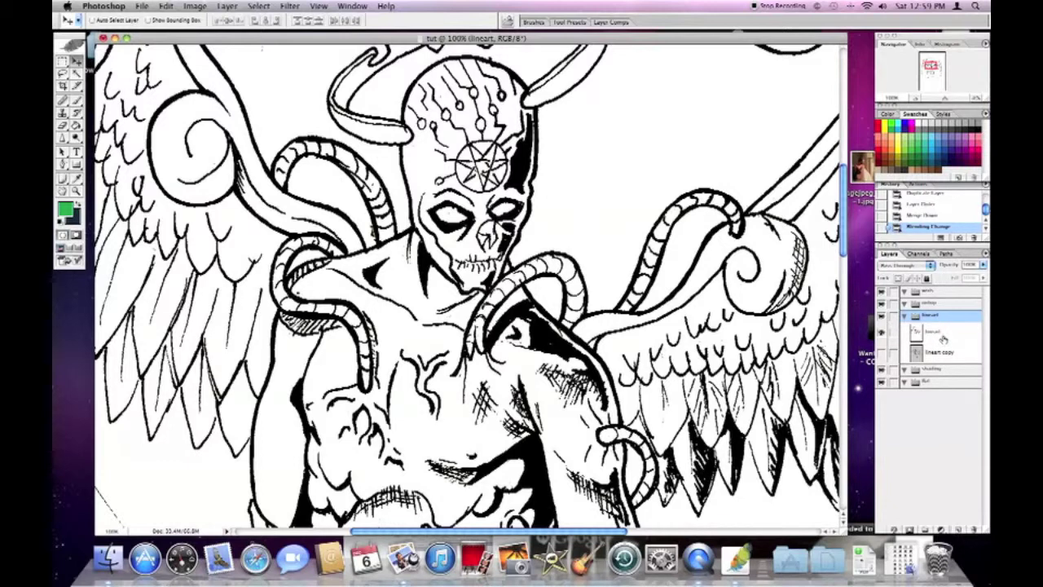
click(944, 331)
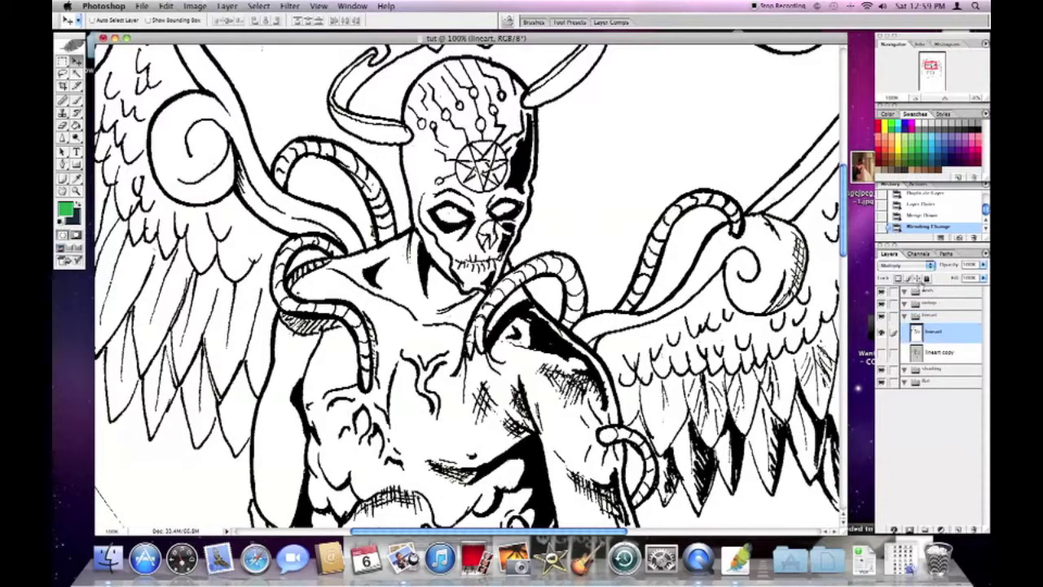
click(931, 269)
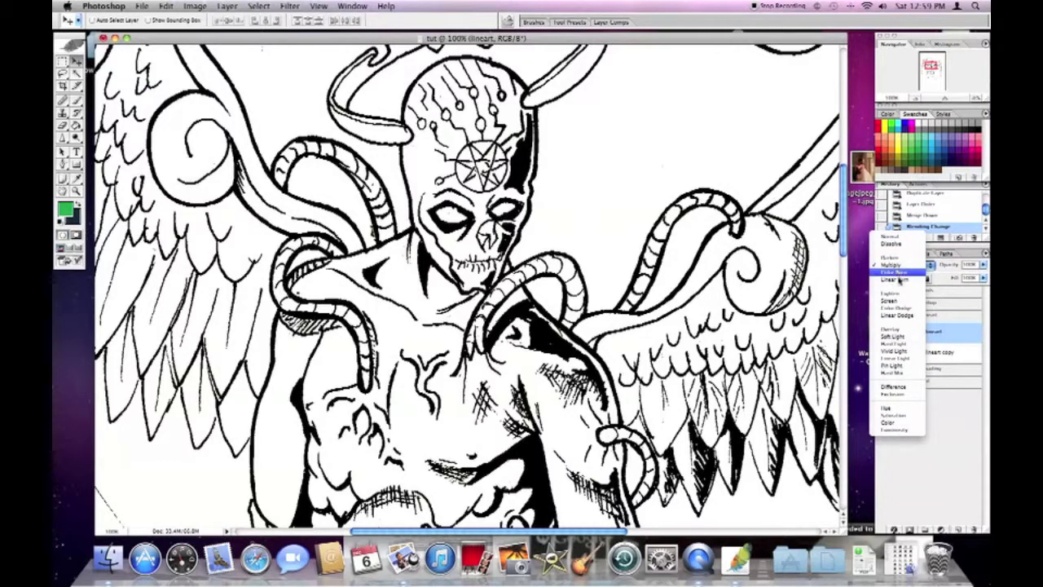
click(941, 336)
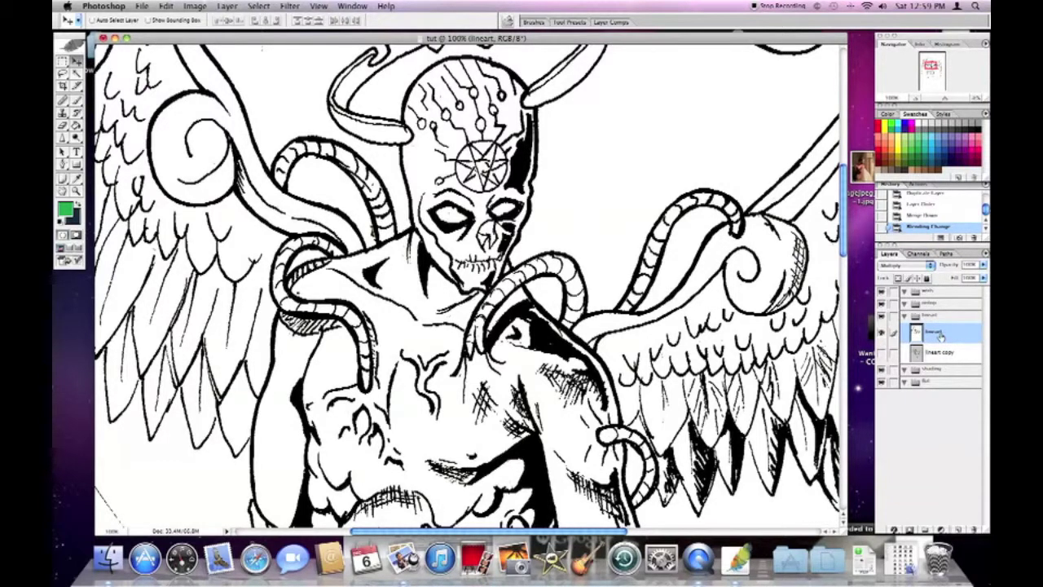
click(931, 272)
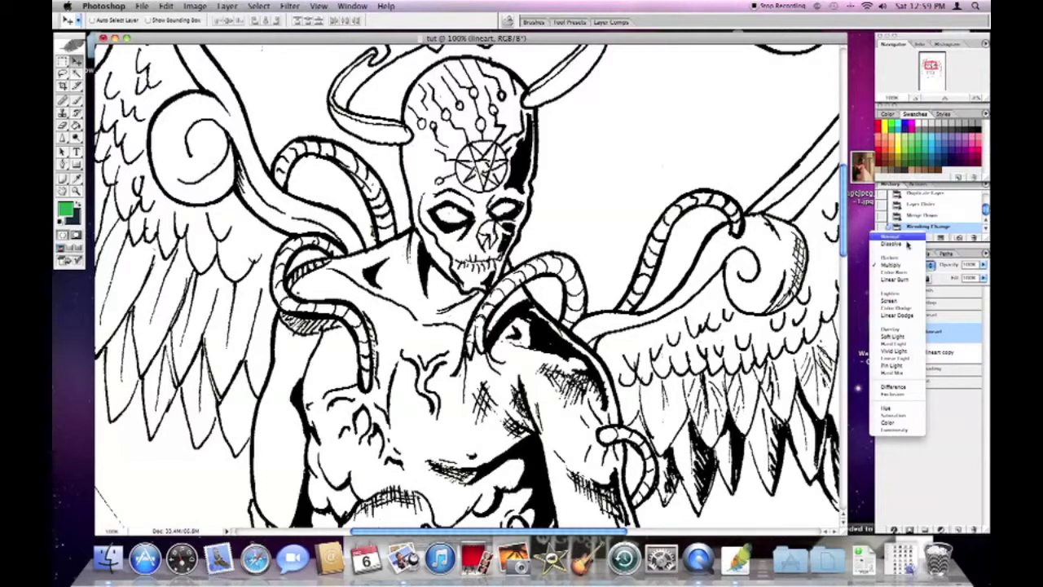
click(905, 242)
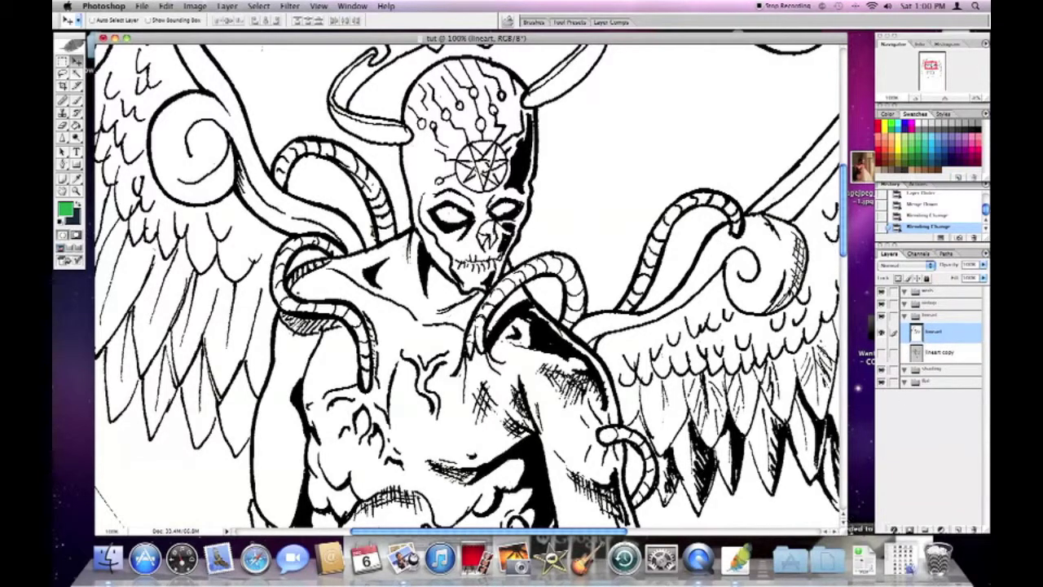
Widen the document window and zoom out until both wings fit in view
drag(844, 527, 868, 530)
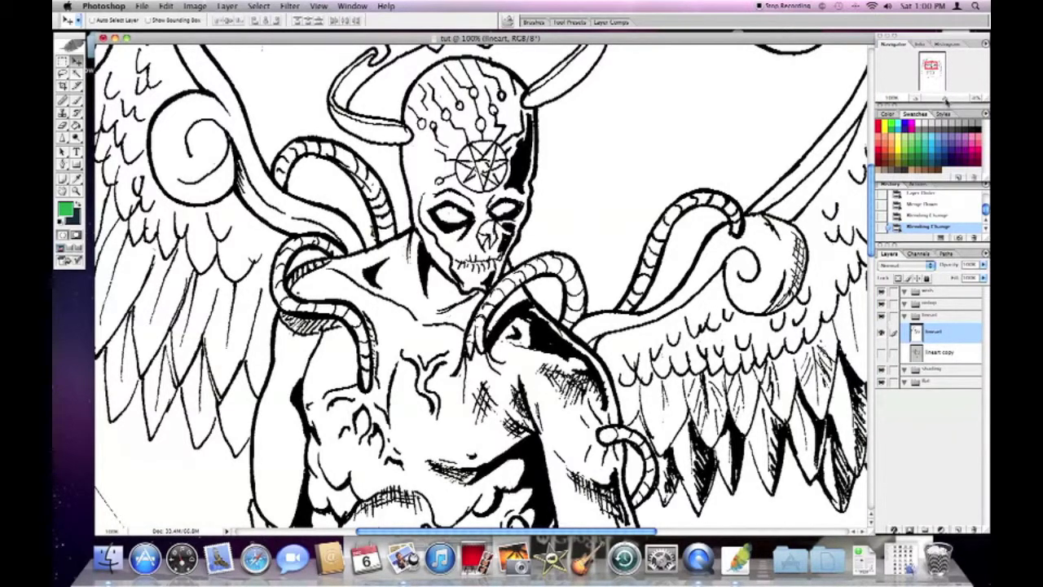
click(944, 99)
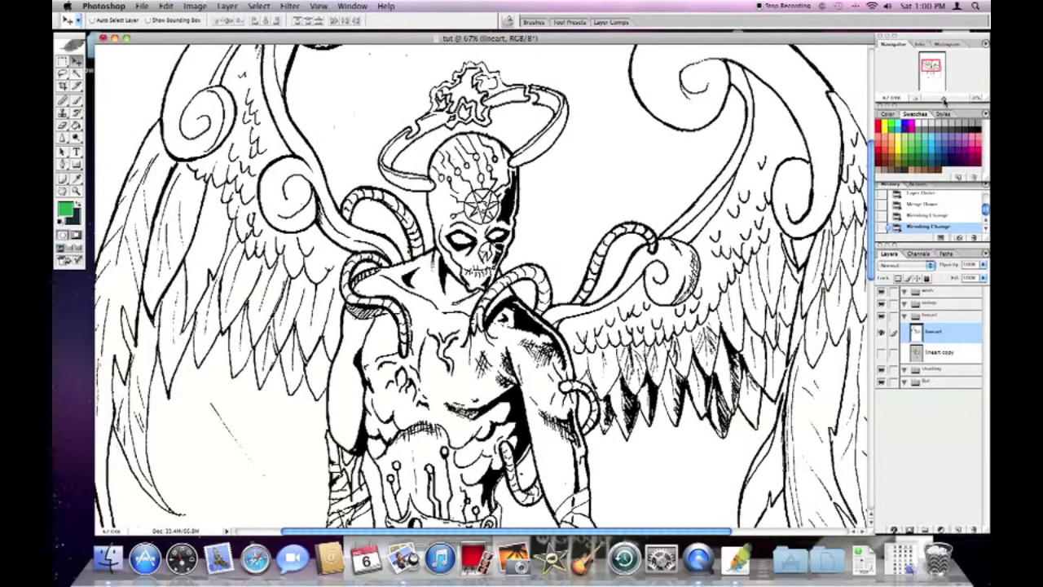
drag(944, 101, 947, 101)
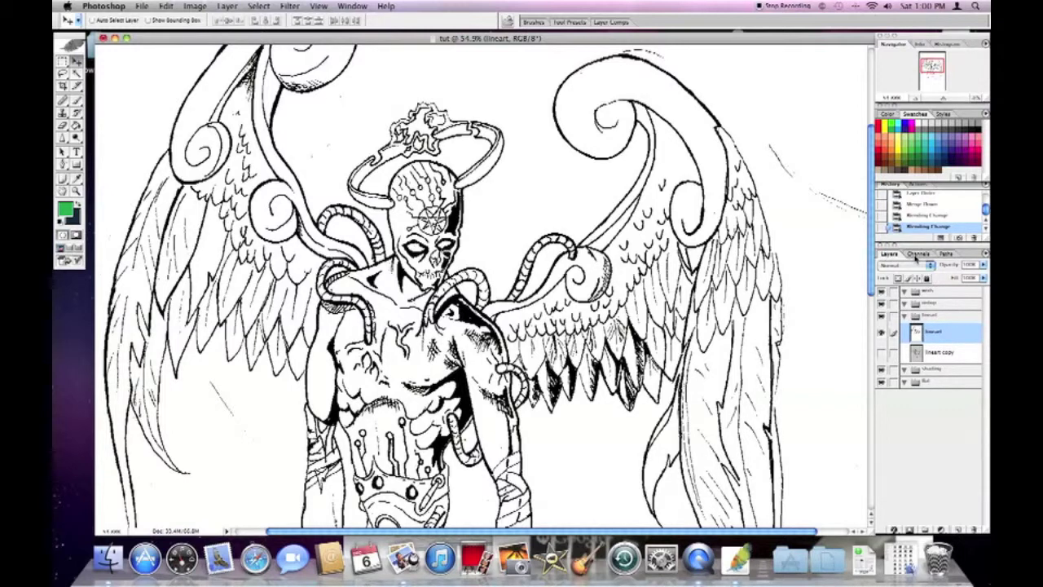
Load the RGB channel as a selection outlining the demon's line art
click(915, 257)
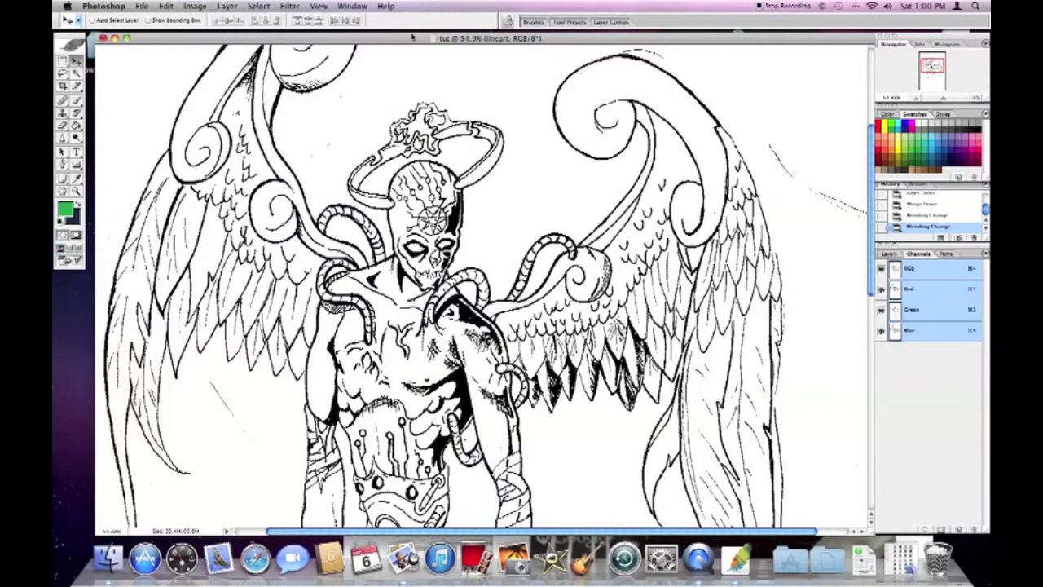
click(350, 6)
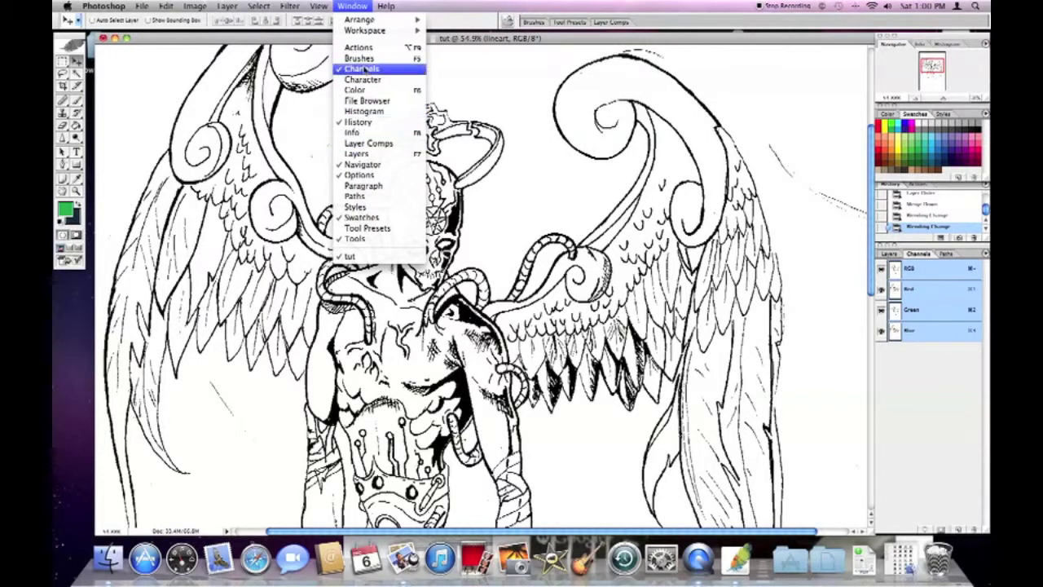
click(446, 24)
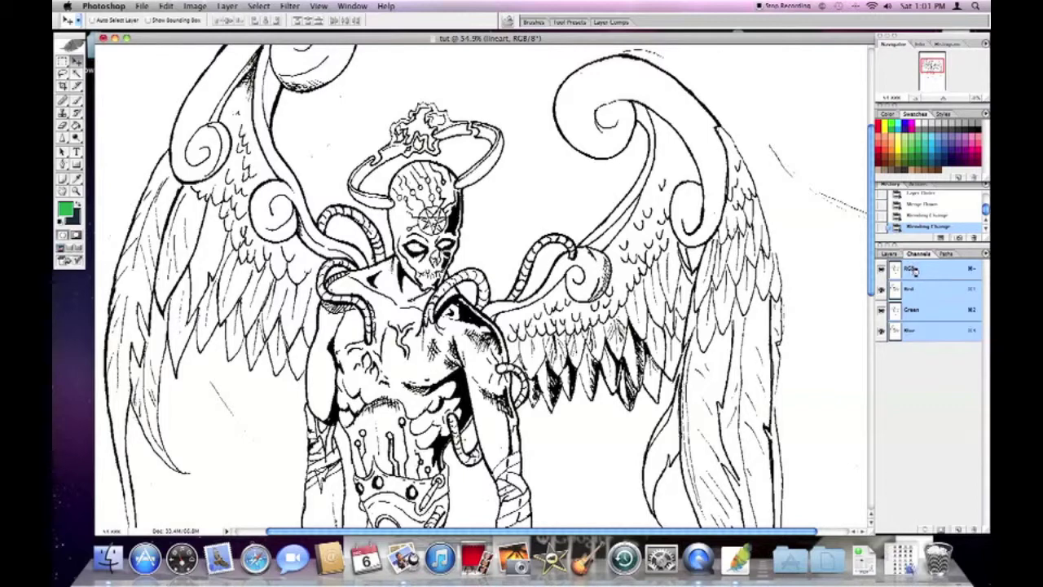
super+click(924, 288)
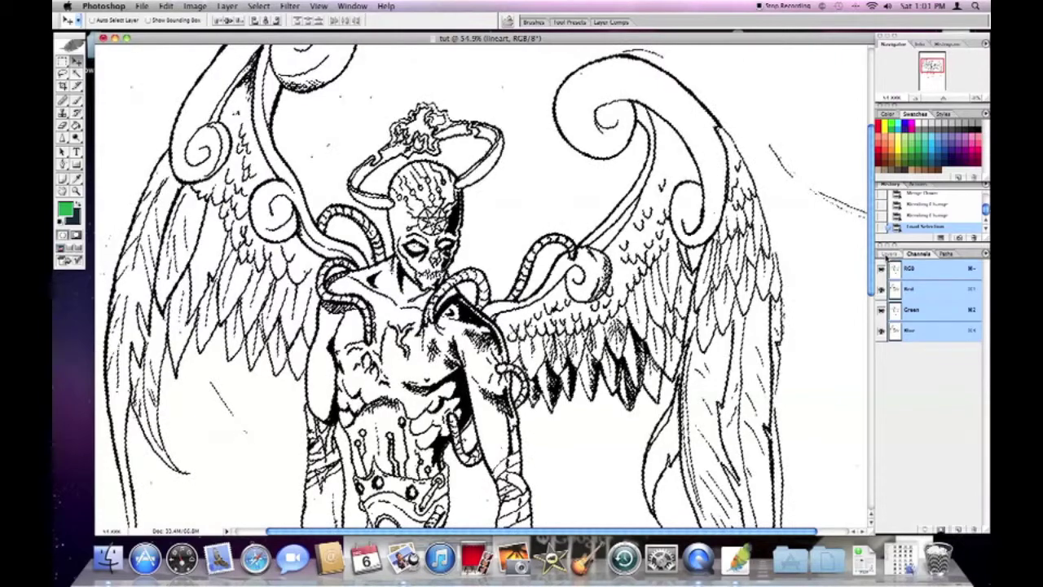
click(888, 254)
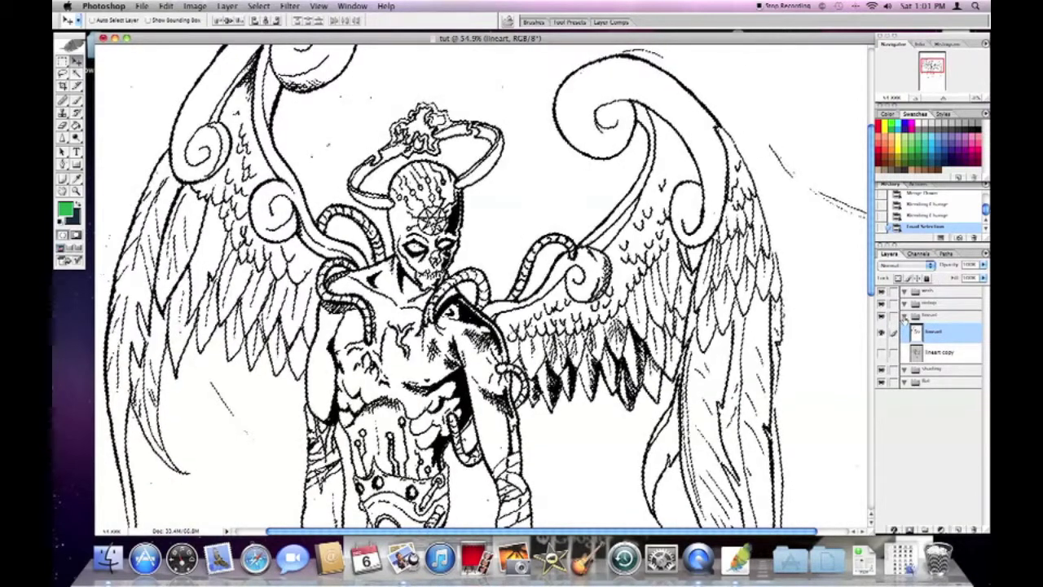
Hide the original lineart layer and add two new empty layers in the lineart group
click(903, 315)
click(903, 316)
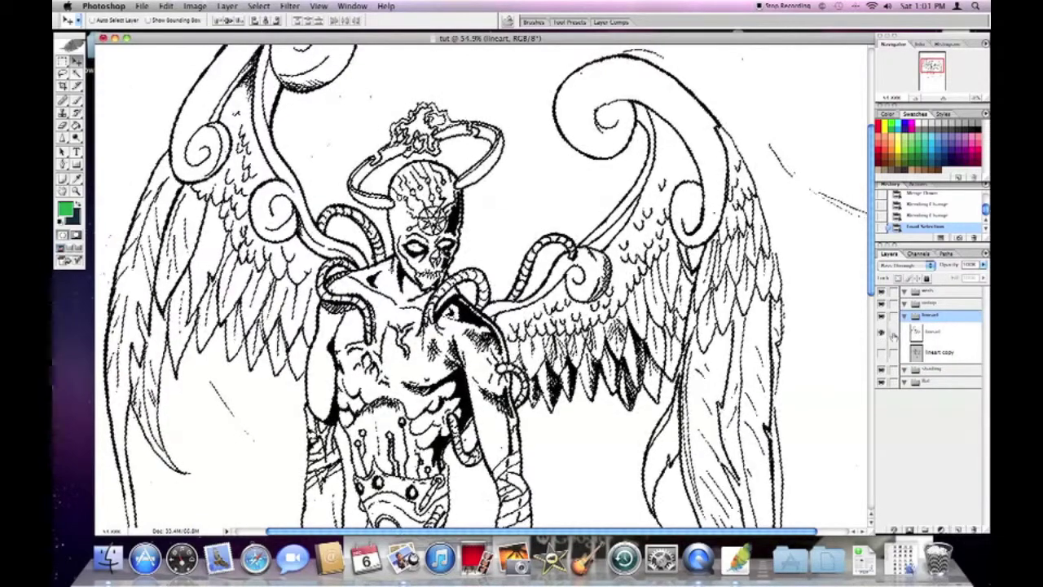
click(880, 333)
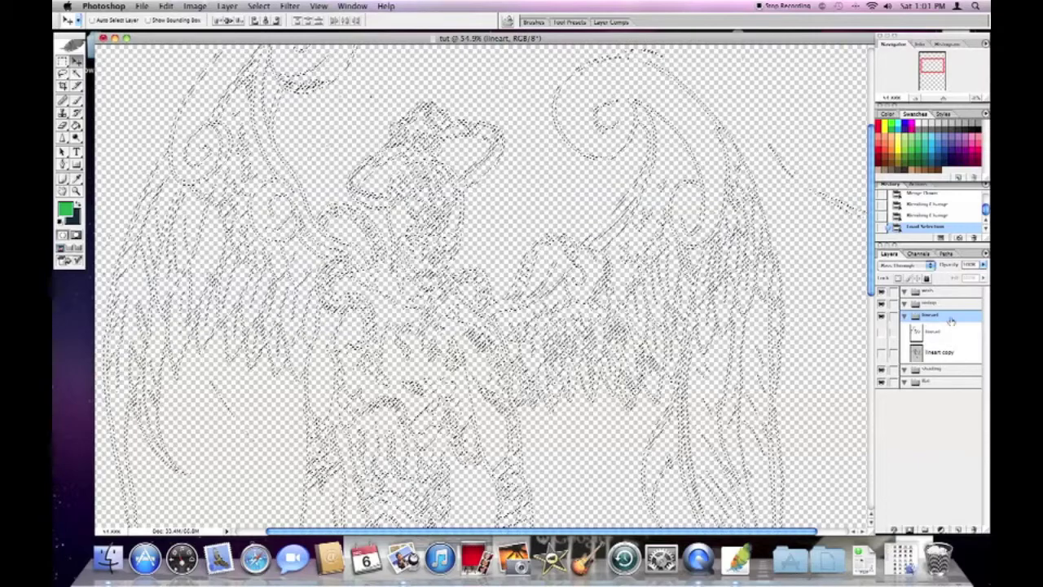
click(959, 530)
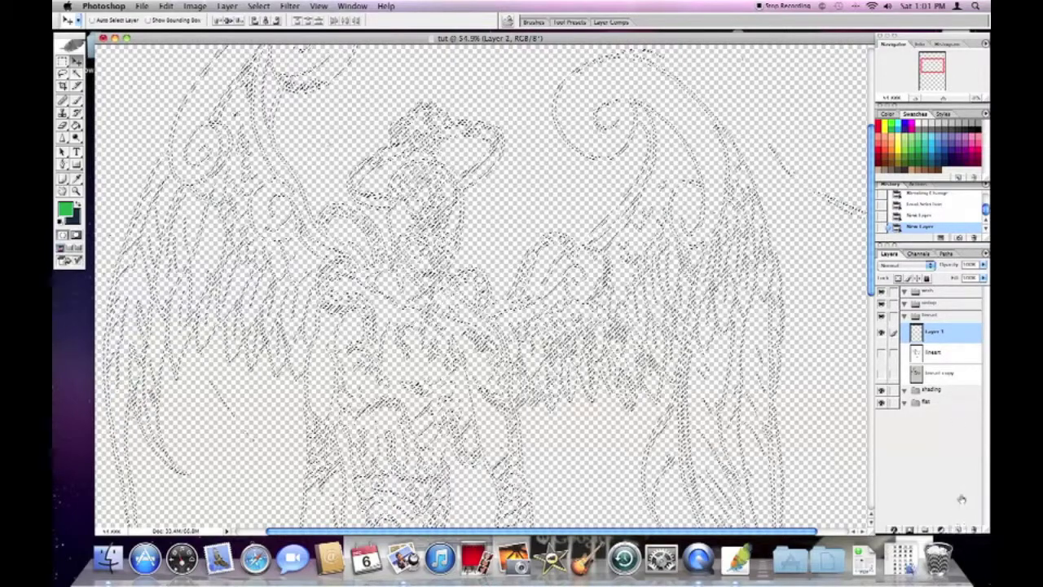
click(959, 529)
Rename the two new layers 'flat' and 'line'
double_click(933, 352)
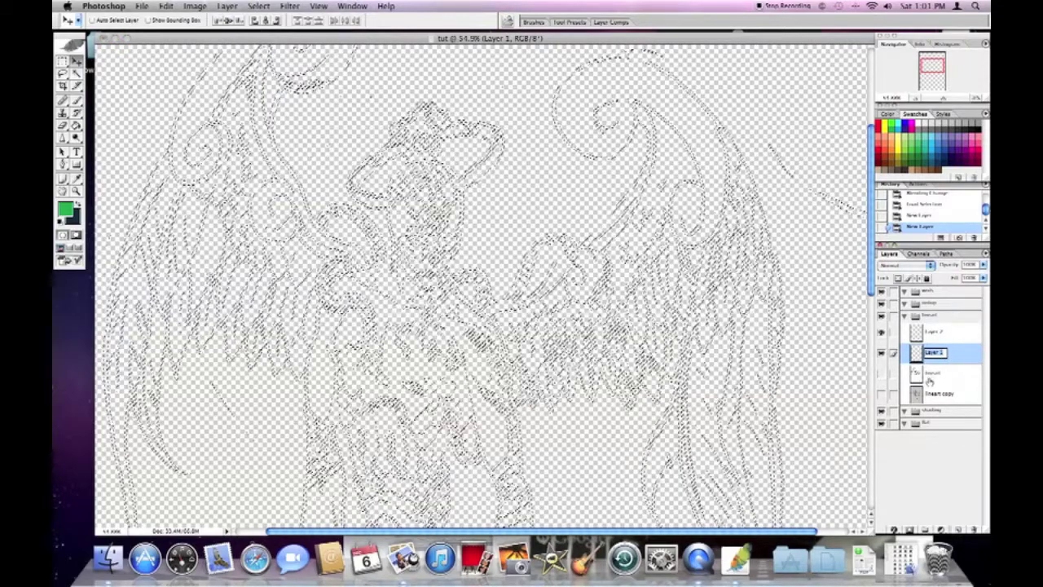
text(B)
text(ed)
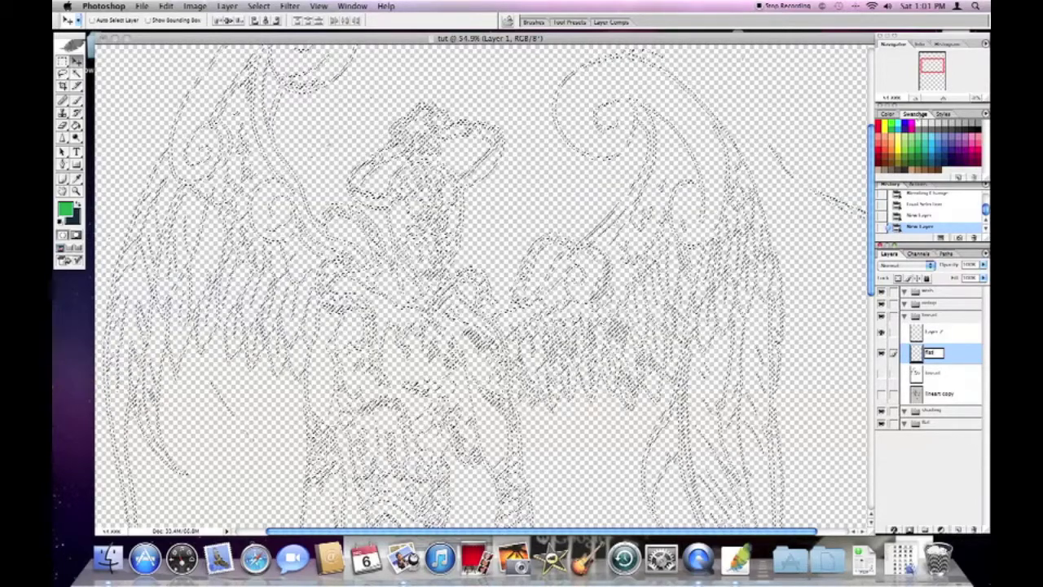
key(Return)
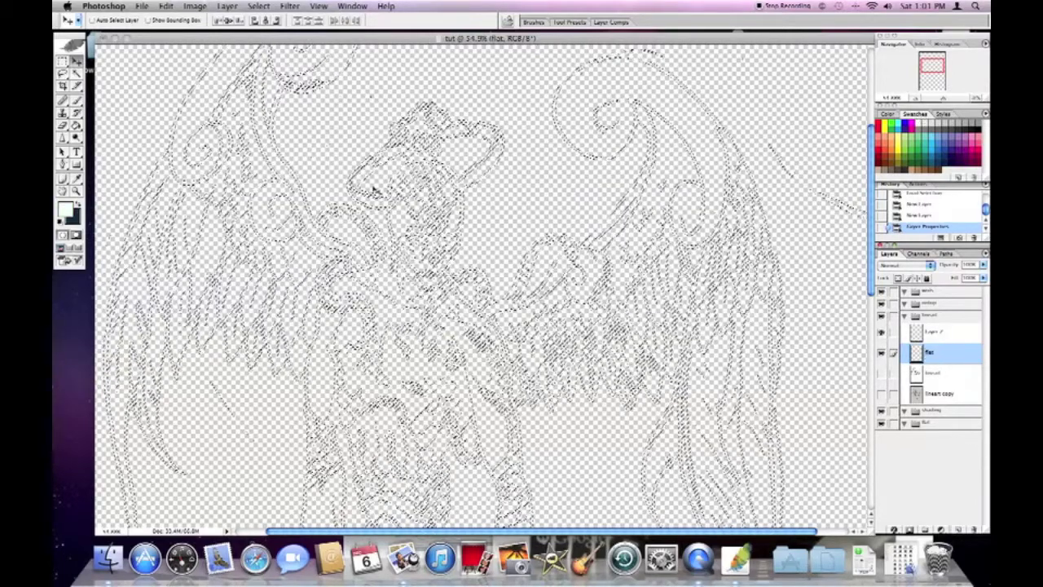
key(g)
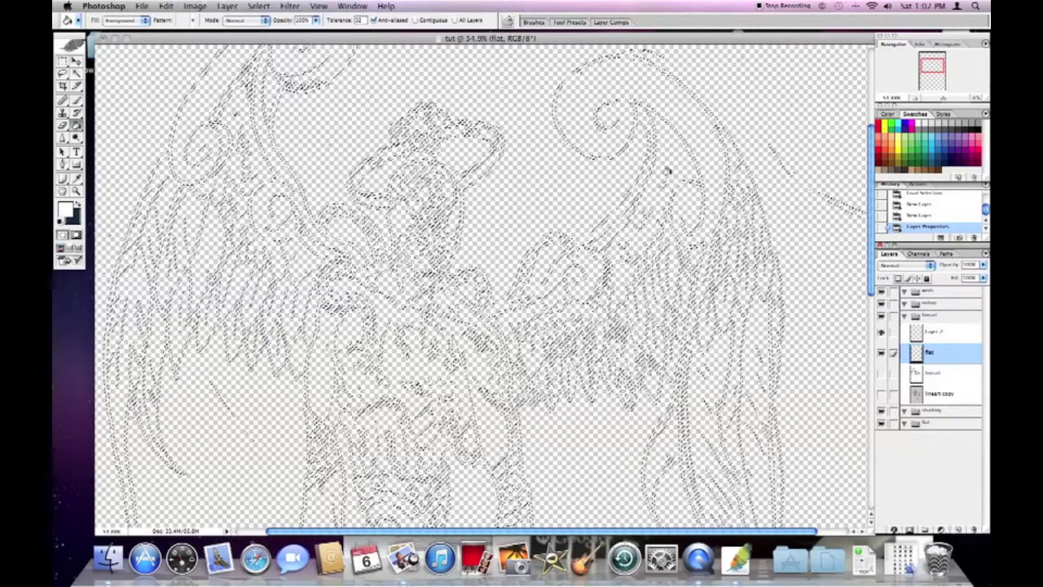
click(935, 333)
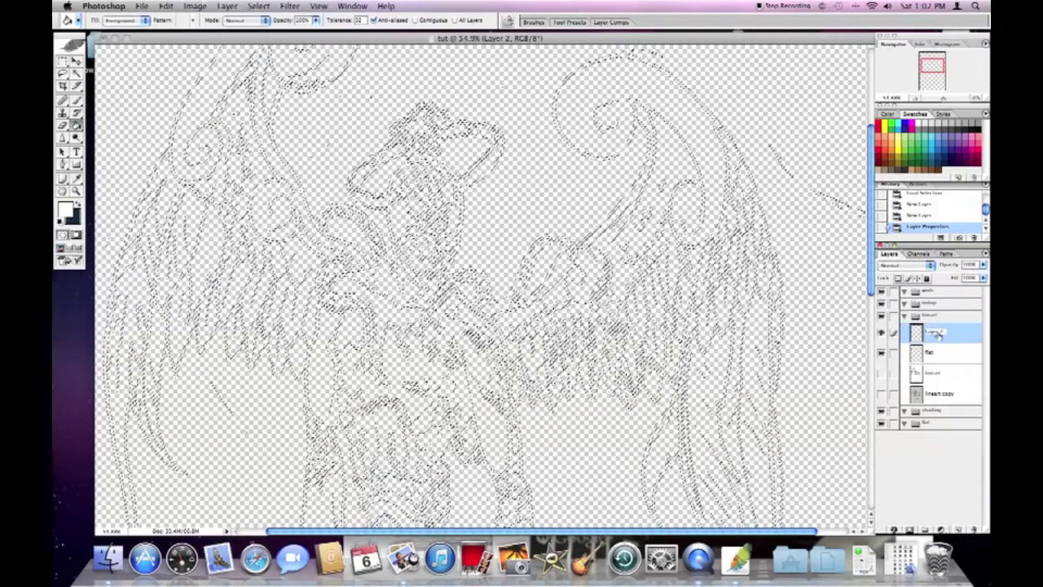
double_click(935, 333)
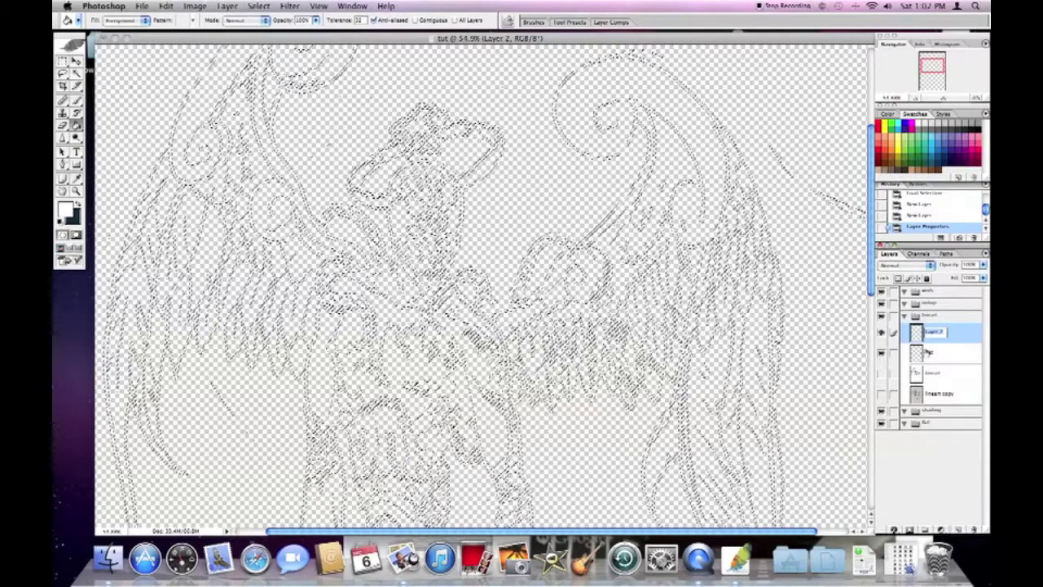
text(fill)
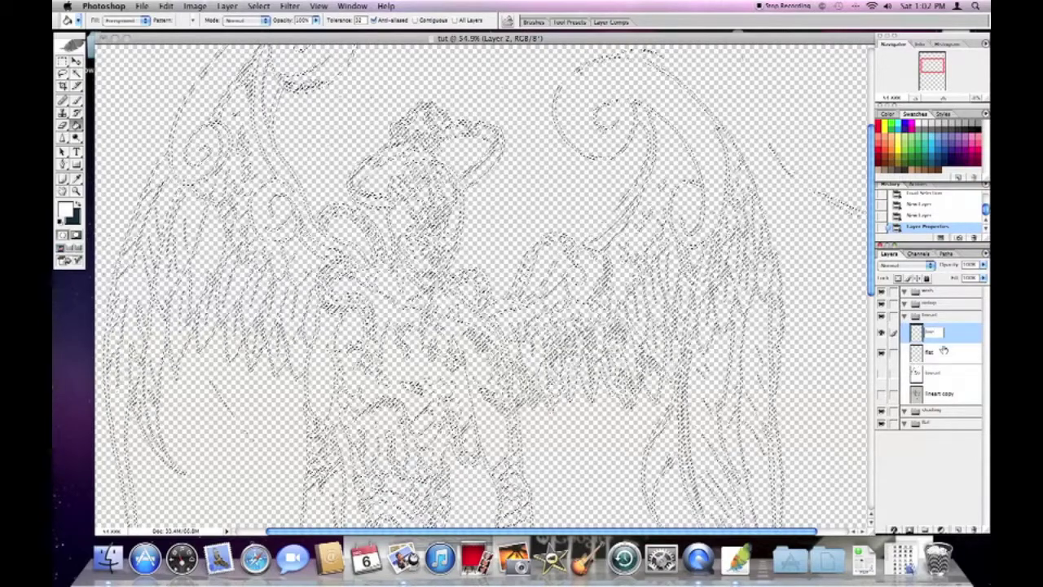
key(Return)
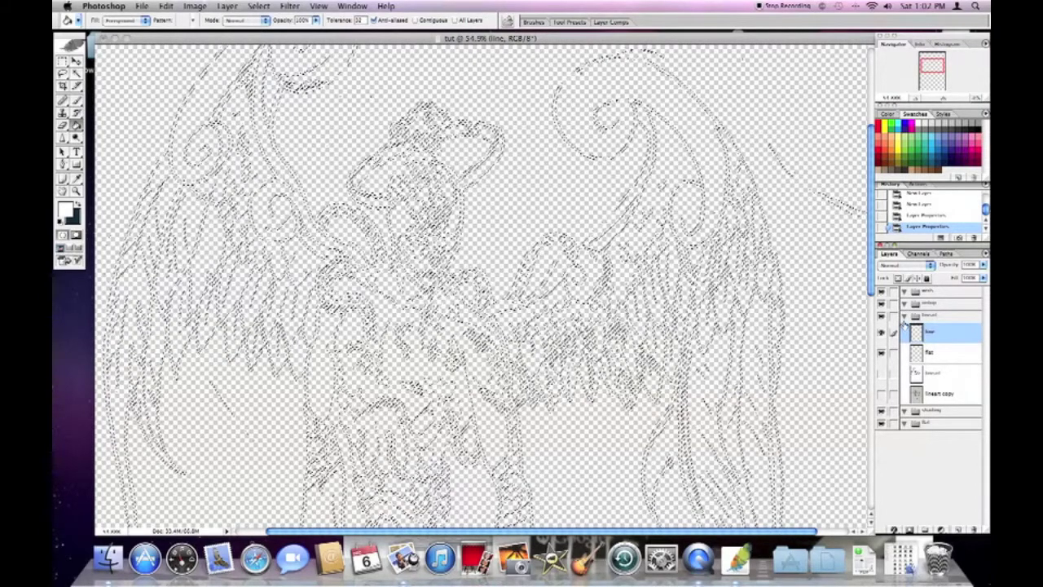
Deselect the line art and fill the 'flat' layer with solid white across the page
click(259, 9)
click(273, 39)
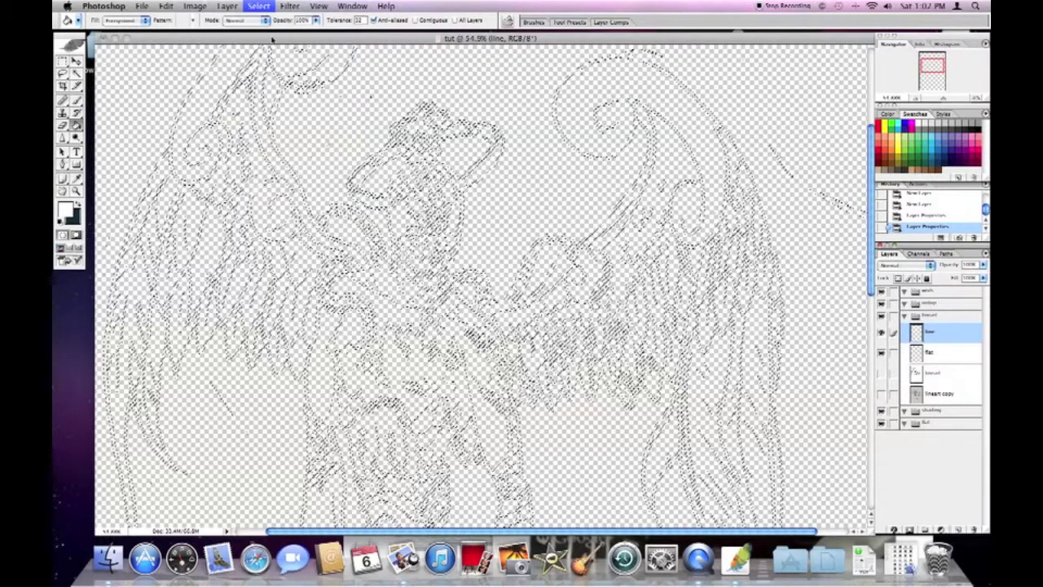
click(934, 353)
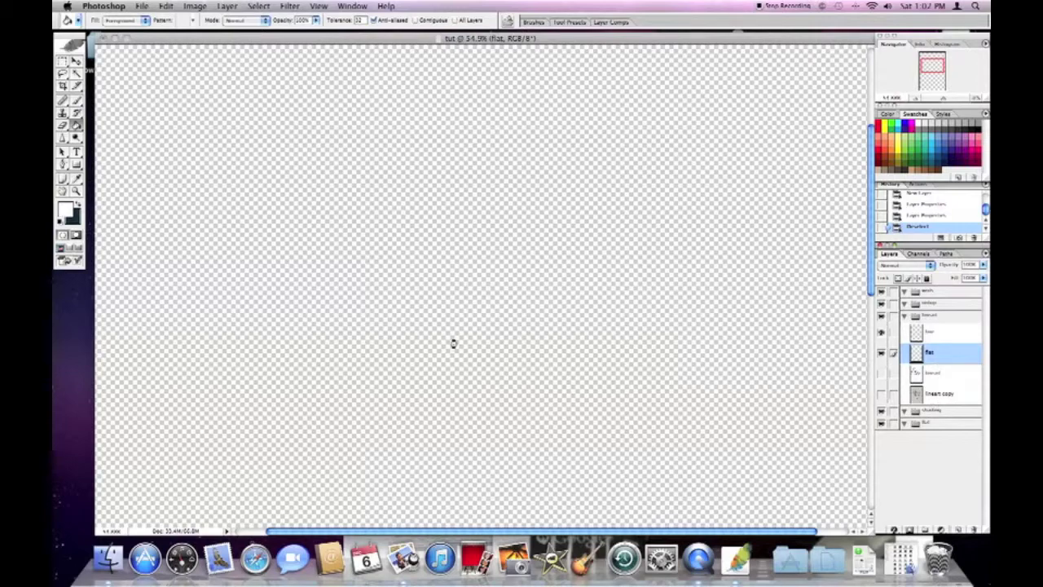
click(453, 341)
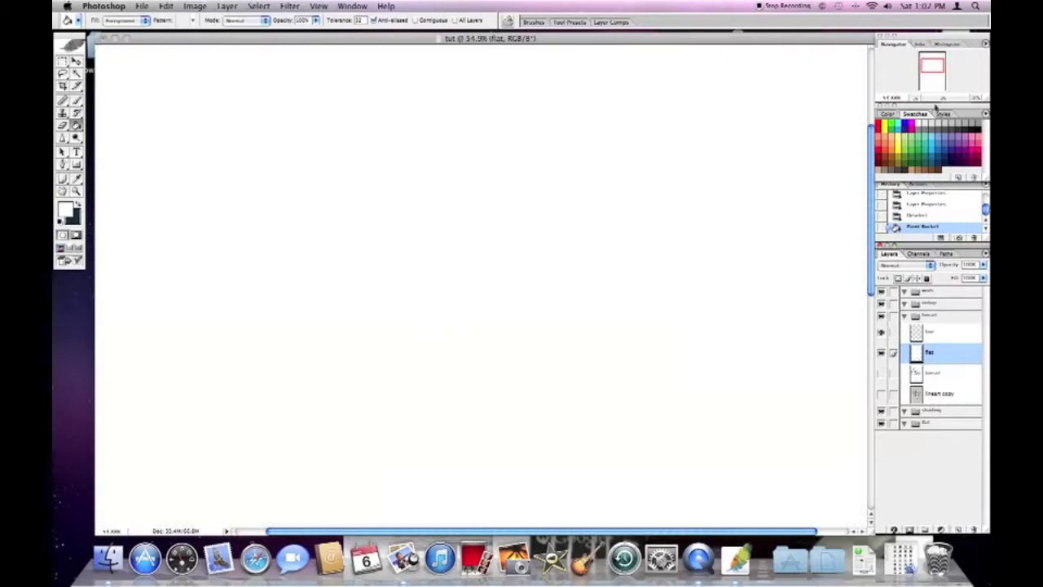
mouse_move(944, 99)
mouse_down()
mouse_move(933, 99)
mouse_move(942, 98)
mouse_up()
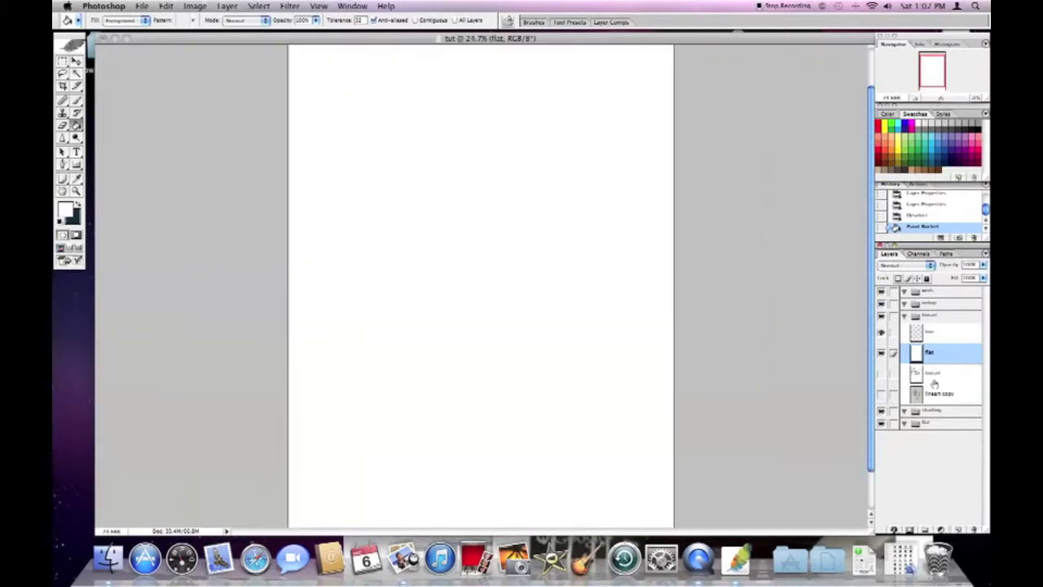
On the 'line' layer, reselect the line-art selection and invert it
click(940, 336)
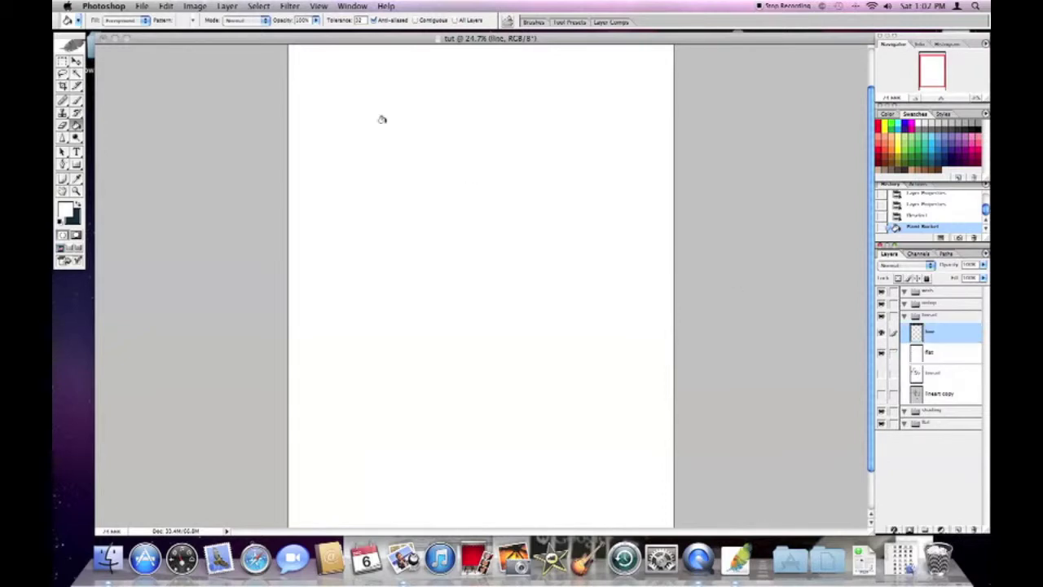
click(259, 5)
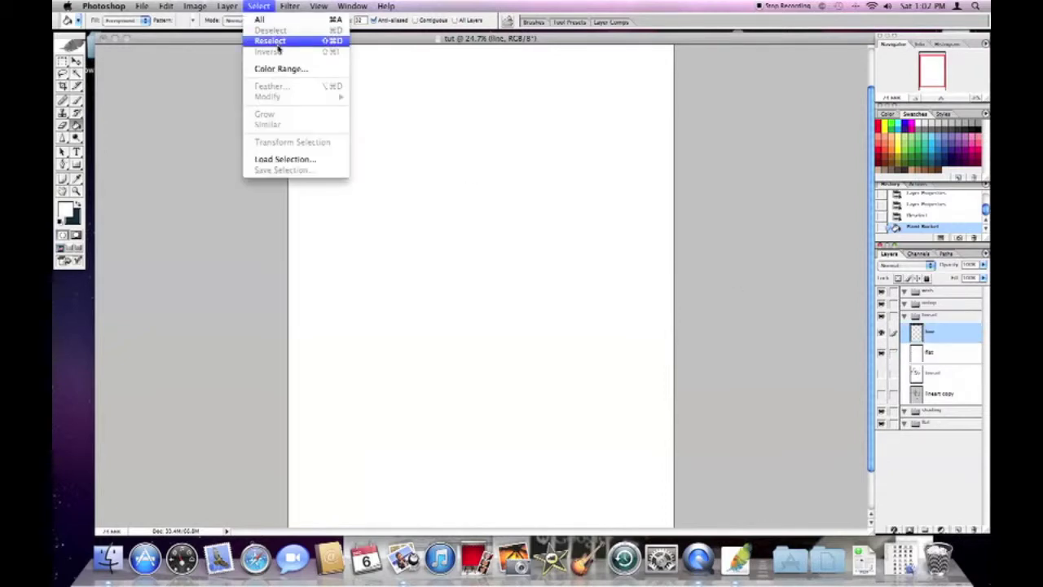
click(279, 44)
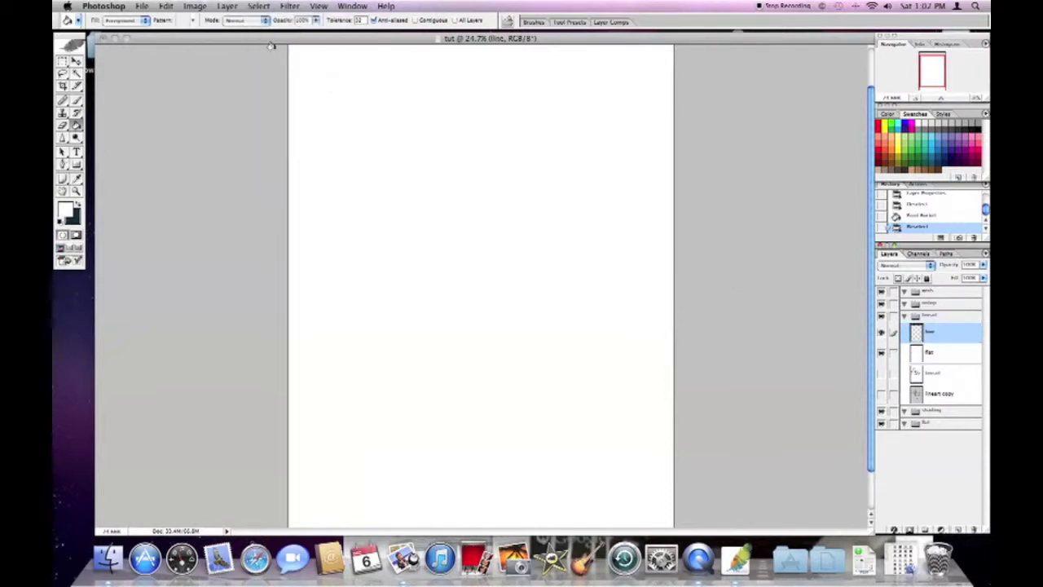
click(258, 6)
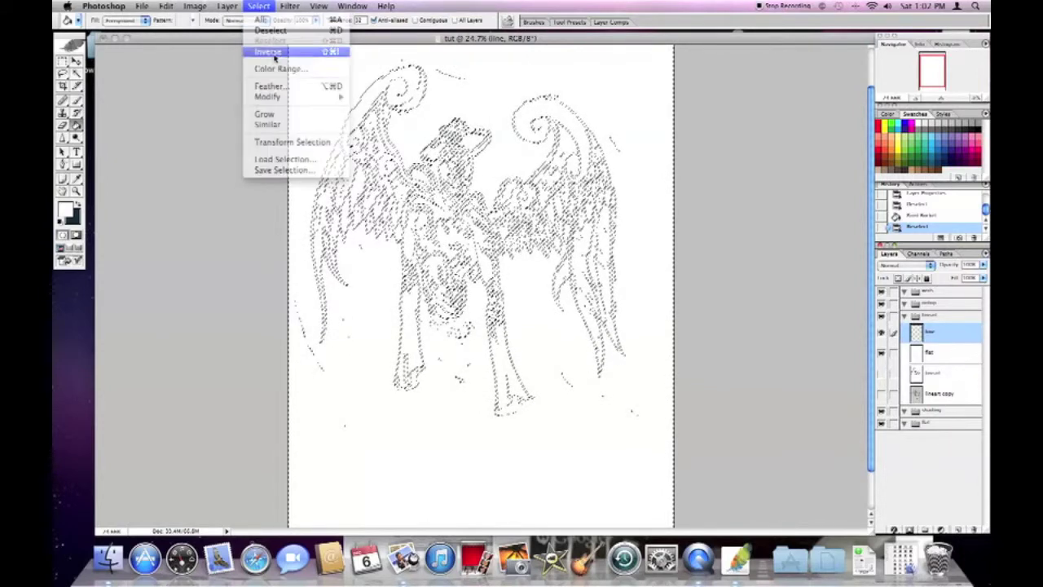
click(268, 52)
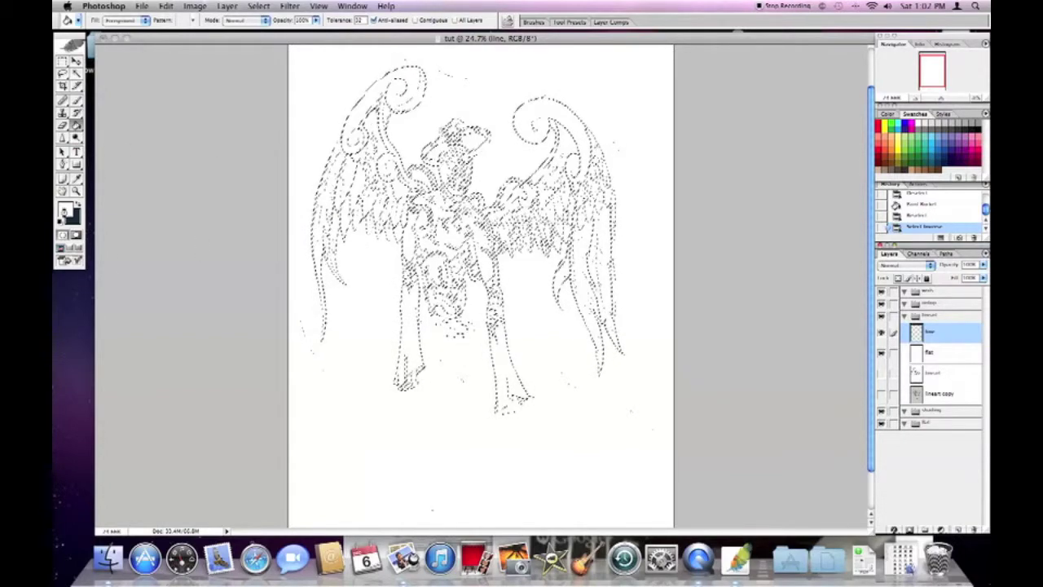
Set the foreground colour to black and Paint Bucket fill the selection
click(64, 211)
click(425, 277)
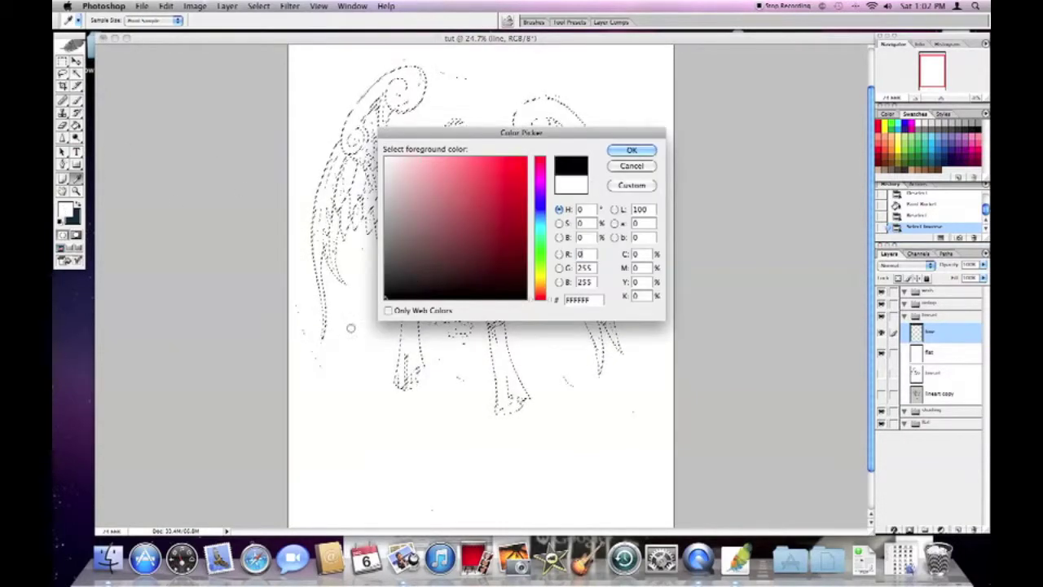
key(Return)
key(g)
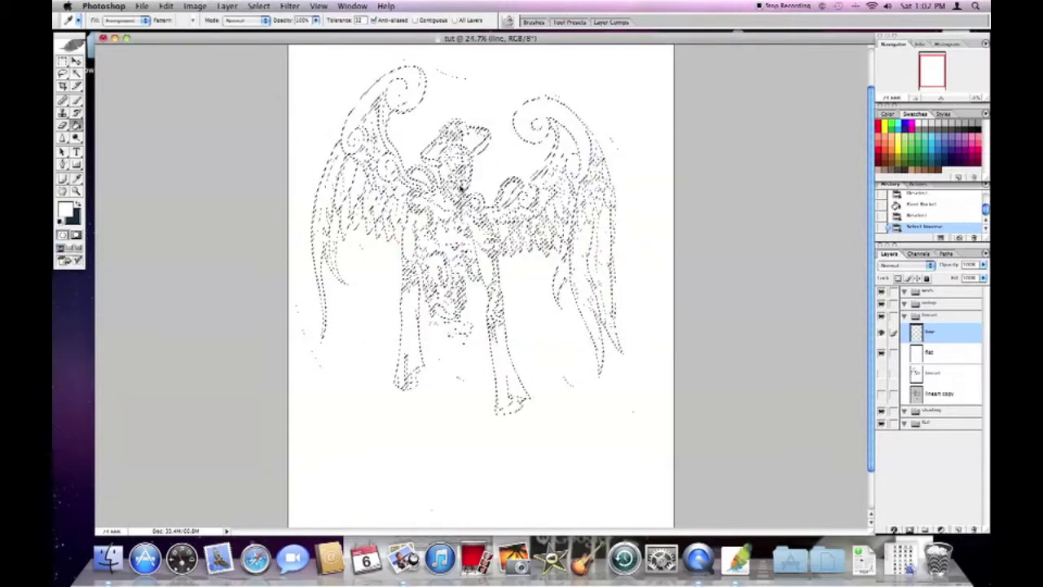
click(518, 427)
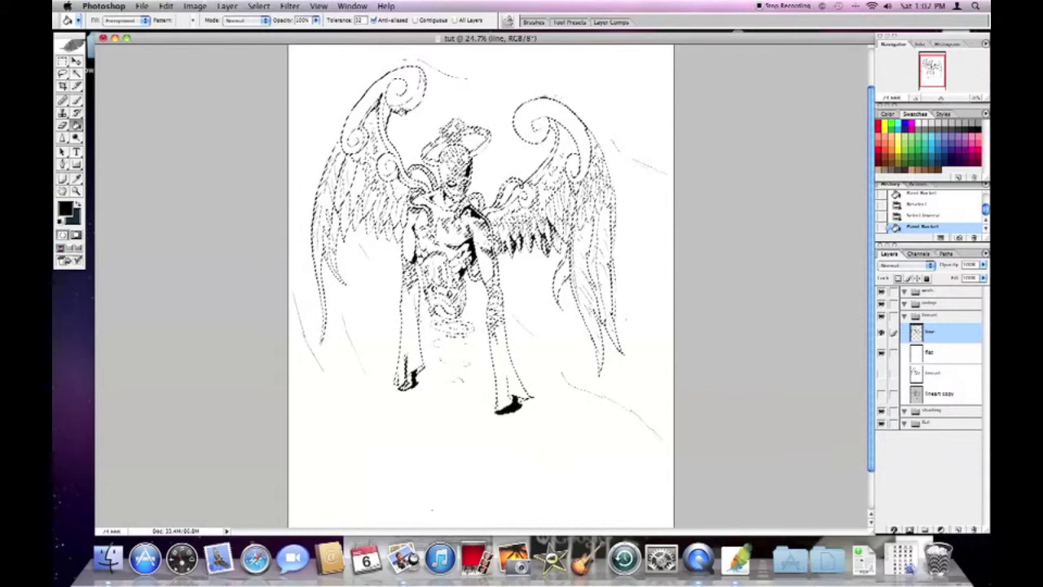
Deselect and toggle the 'flat' and 'line' layers' visibility to check the result
click(260, 6)
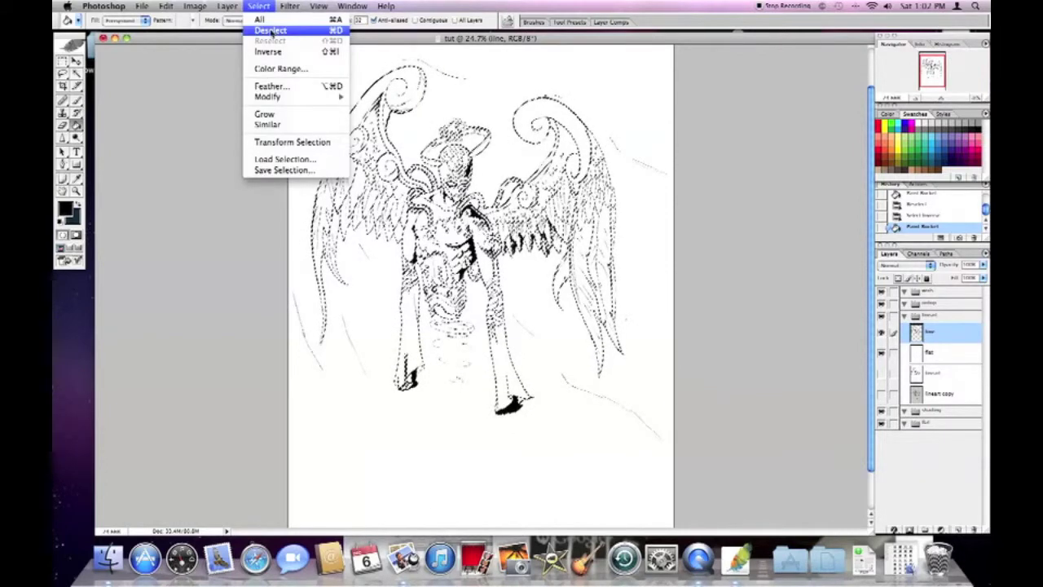
click(270, 30)
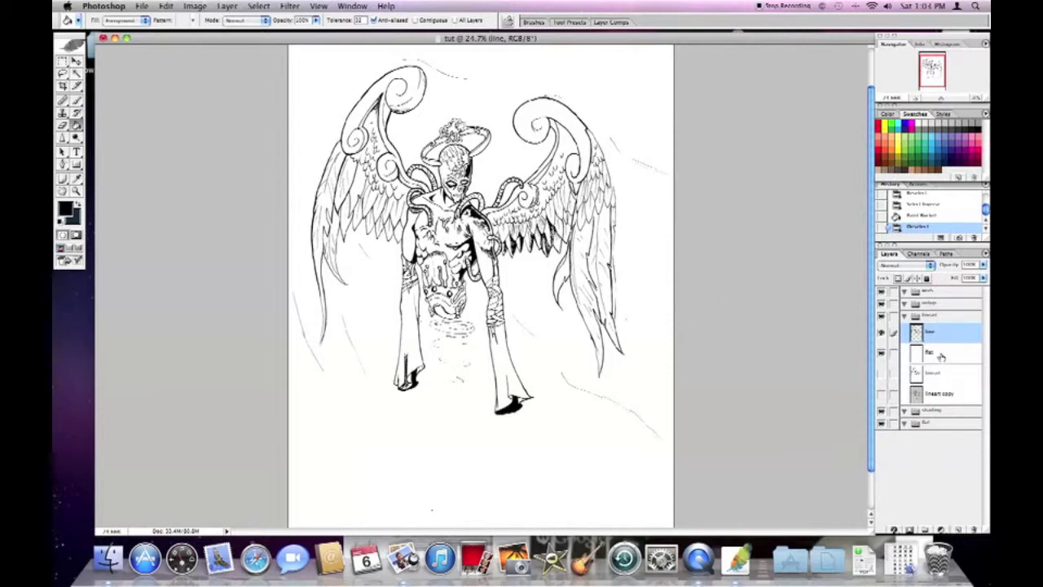
click(881, 356)
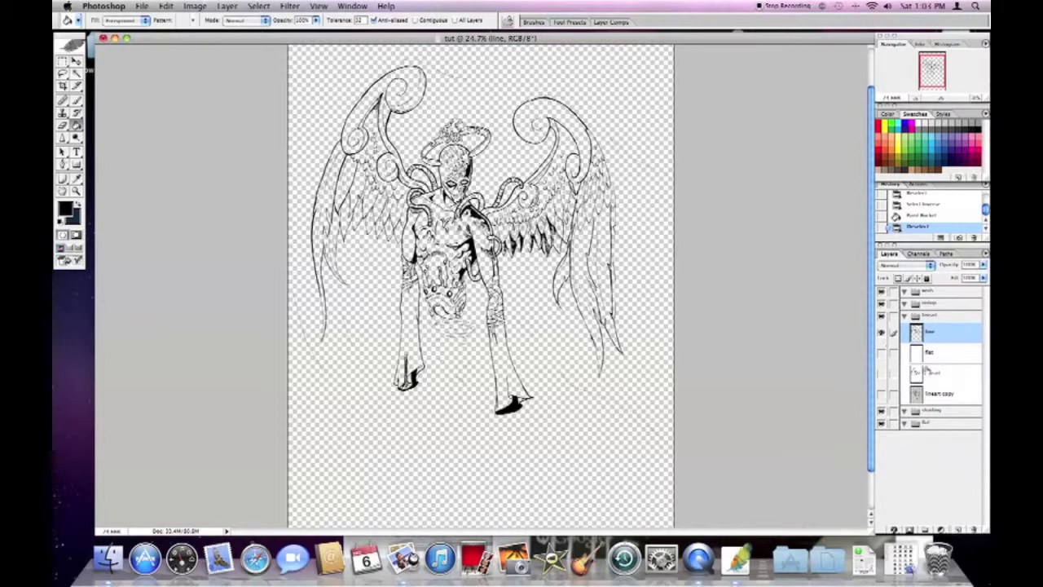
click(880, 353)
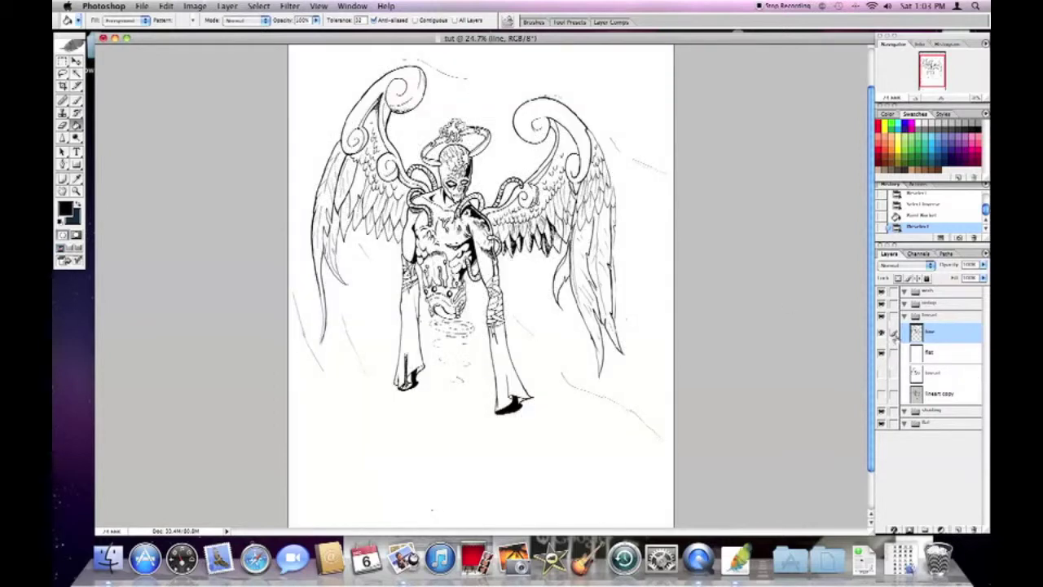
click(881, 335)
click(881, 334)
Collapse the lineart group and zoom in on the torso and wing
click(903, 319)
click(904, 318)
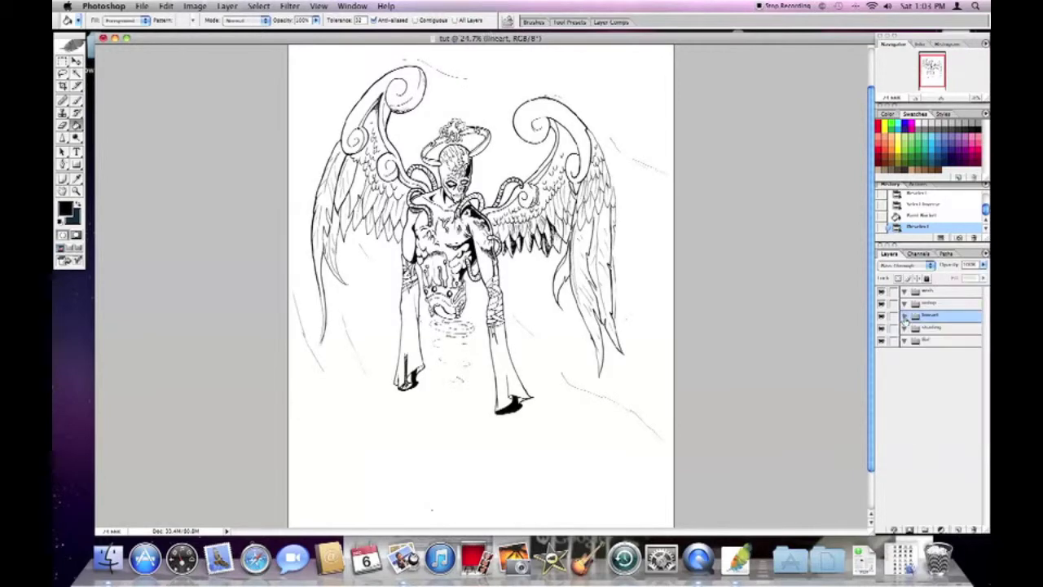
click(903, 317)
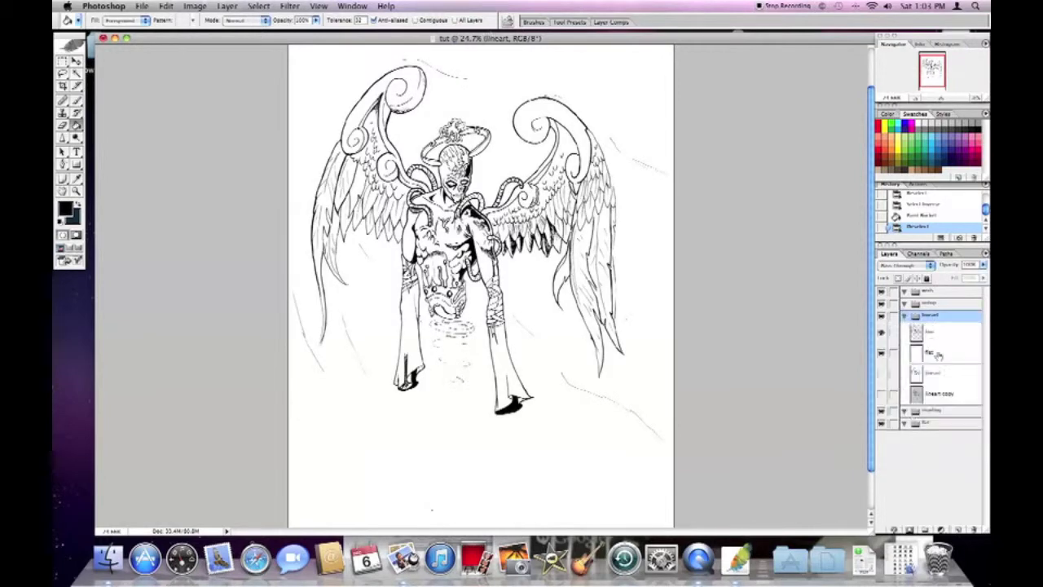
click(903, 316)
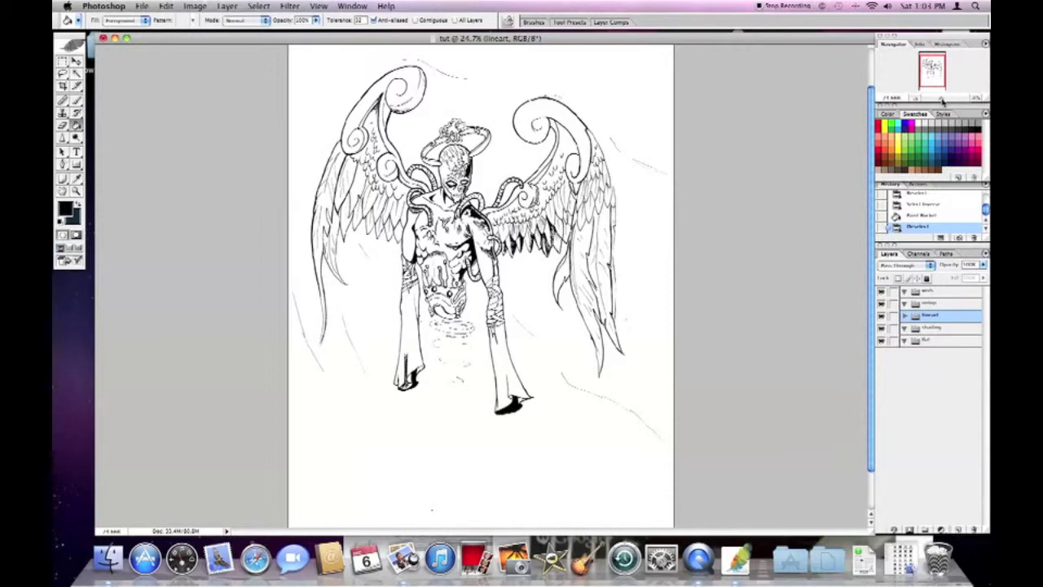
drag(943, 98, 927, 65)
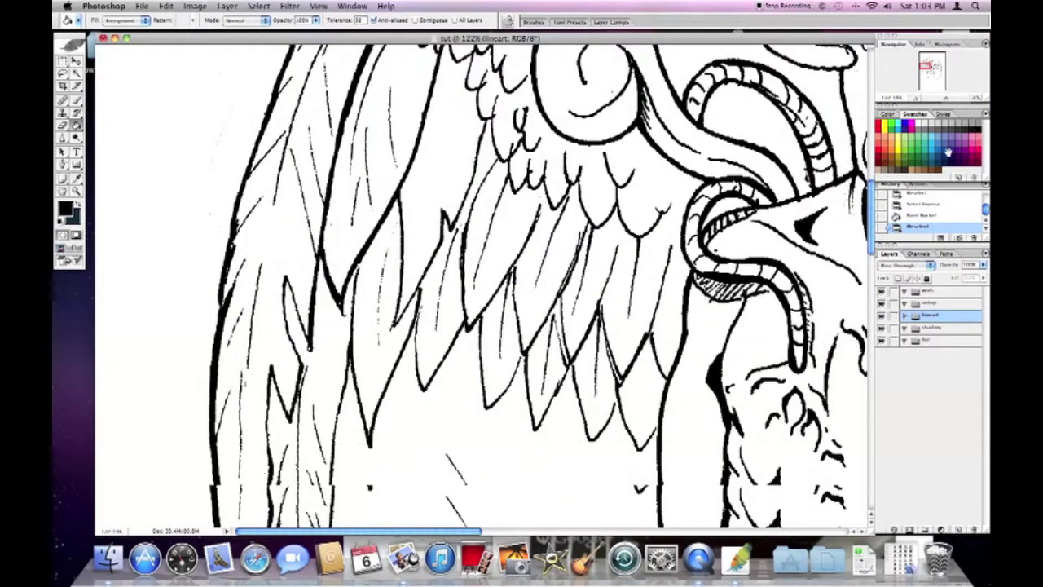
On the 'line' layer, lasso the stray marks along the left wing's outer edge
click(904, 316)
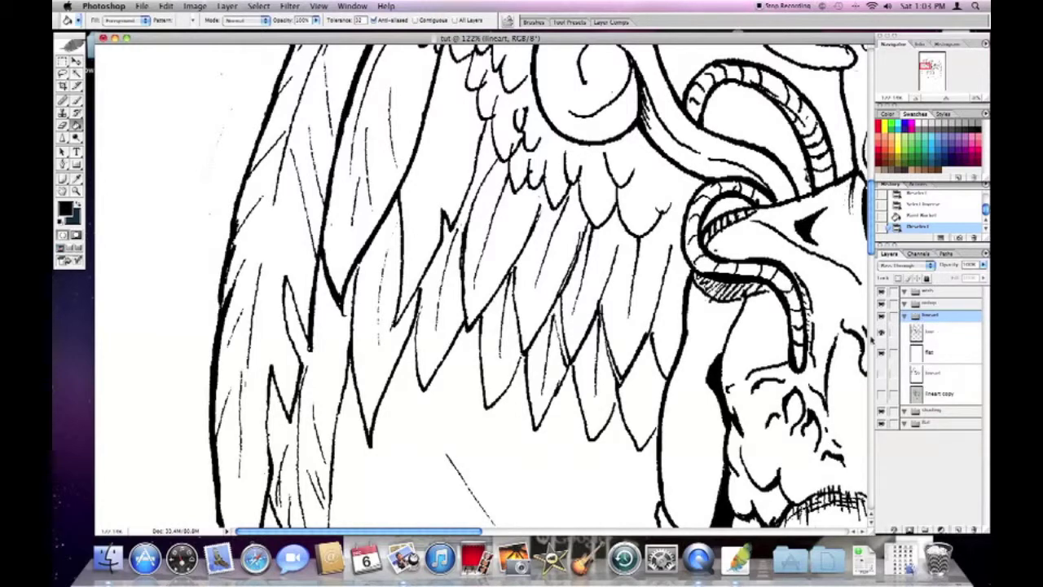
click(932, 334)
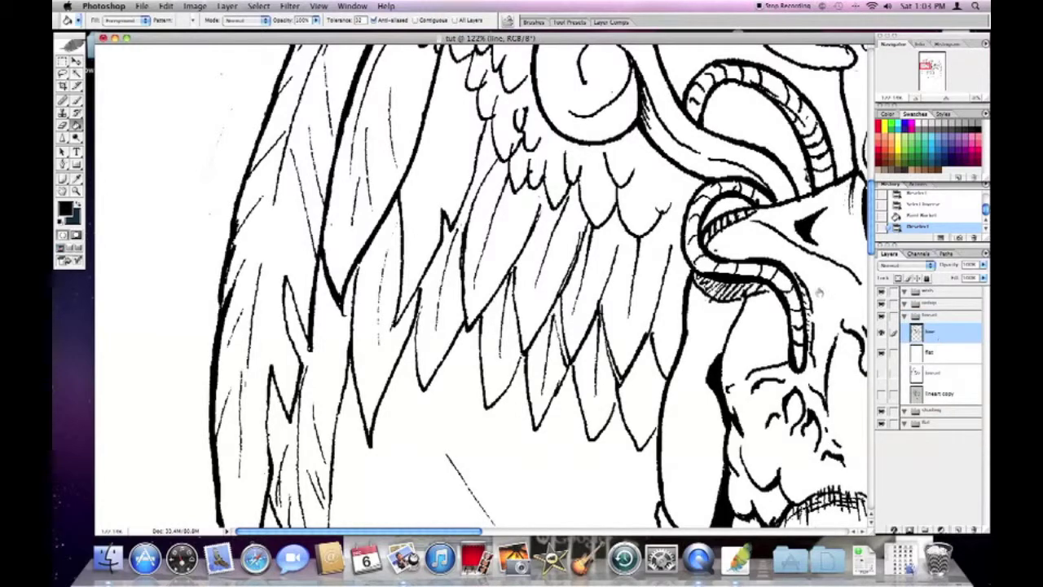
click(64, 75)
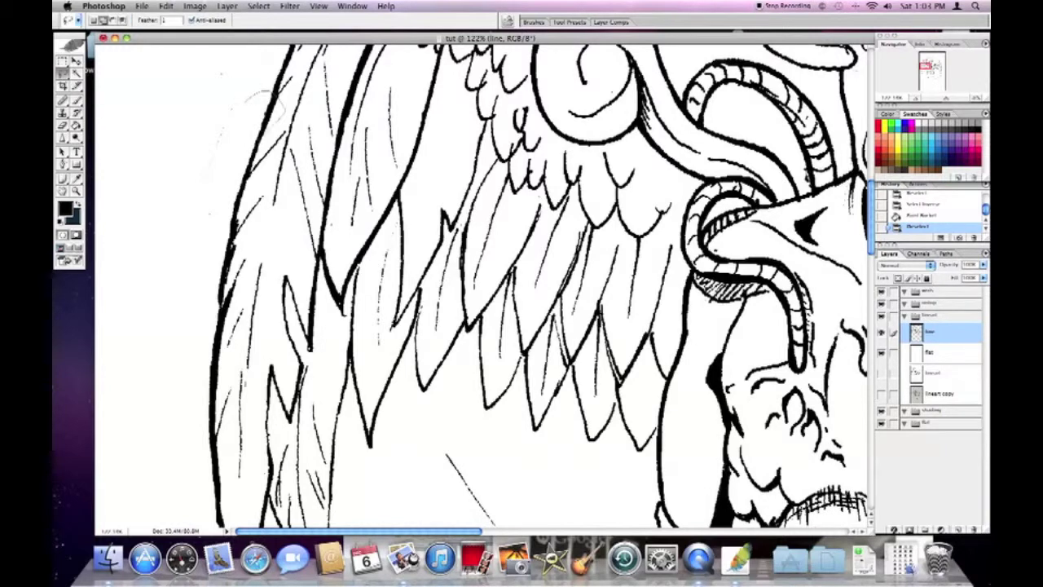
mouse_move(244, 277)
mouse_down()
mouse_move(196, 354)
mouse_move(204, 171)
mouse_move(242, 101)
mouse_move(266, 145)
mouse_move(244, 245)
mouse_move(203, 256)
mouse_move(207, 167)
mouse_move(241, 103)
mouse_up()
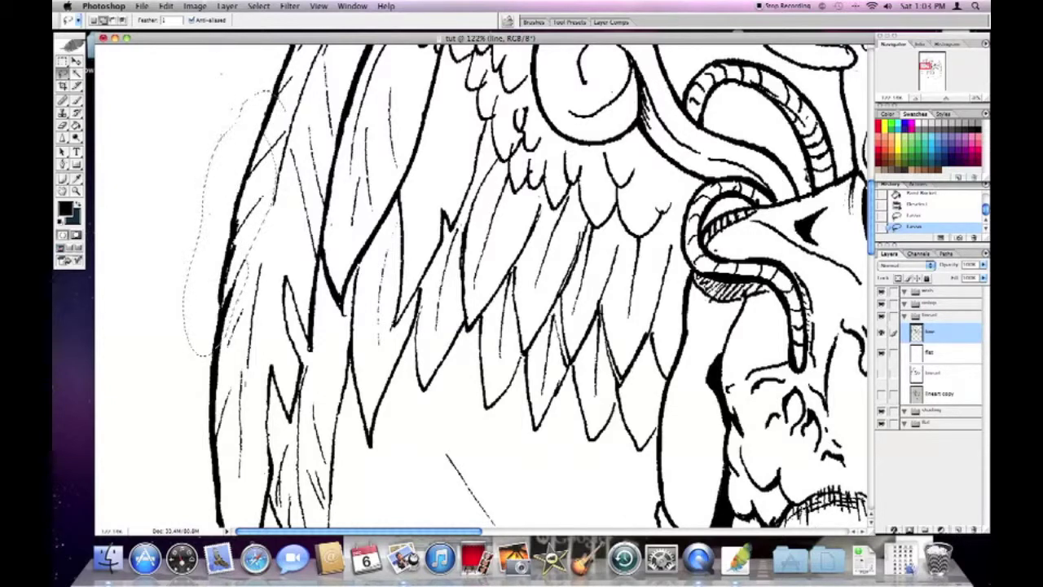
Zoom back to 100% and drop the lasso selection around the left wing
click(943, 100)
mouse_move(943, 99)
mouse_down()
mouse_move(919, 99)
mouse_move(950, 99)
mouse_up()
drag(395, 53, 790, 89)
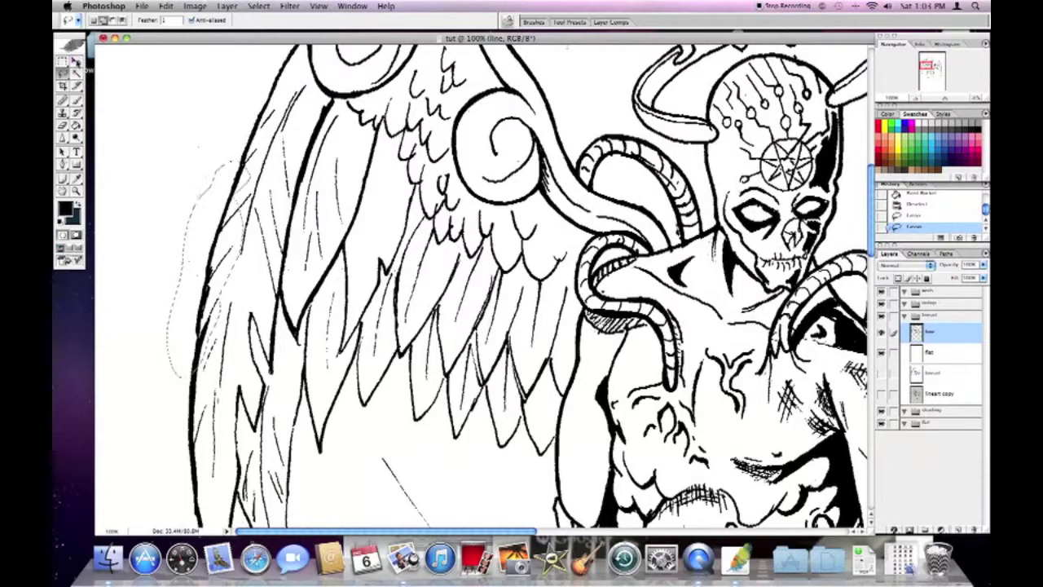
click(75, 62)
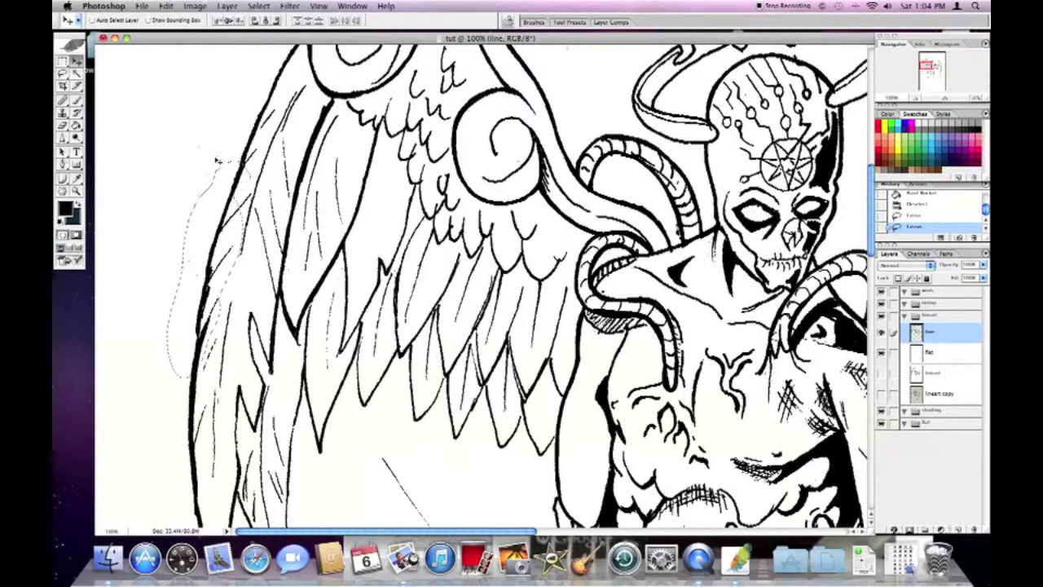
key(super+d)
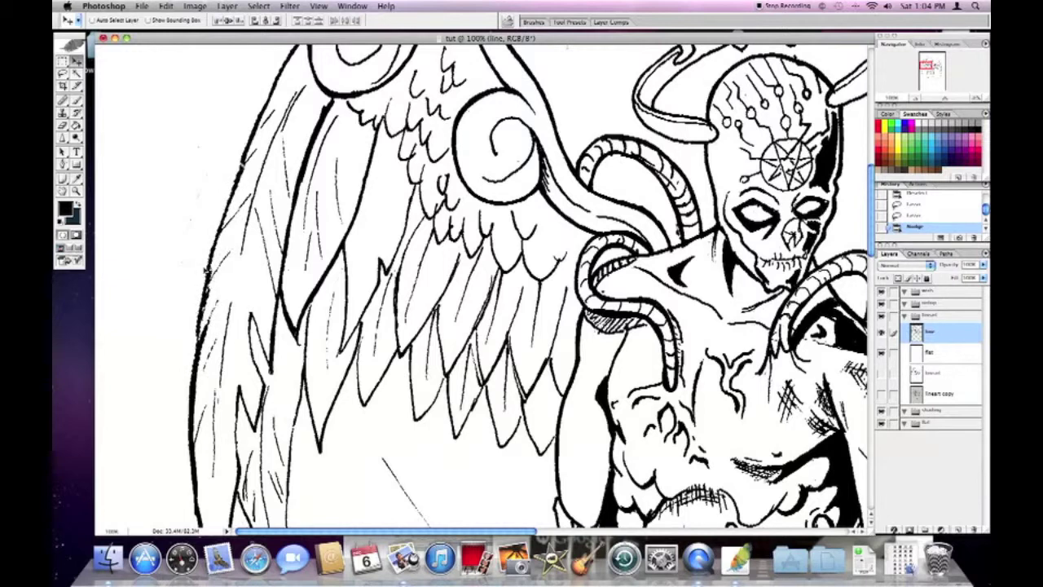
drag(174, 105, 140, 256)
key(ctrl+z)
drag(210, 122, 159, 330)
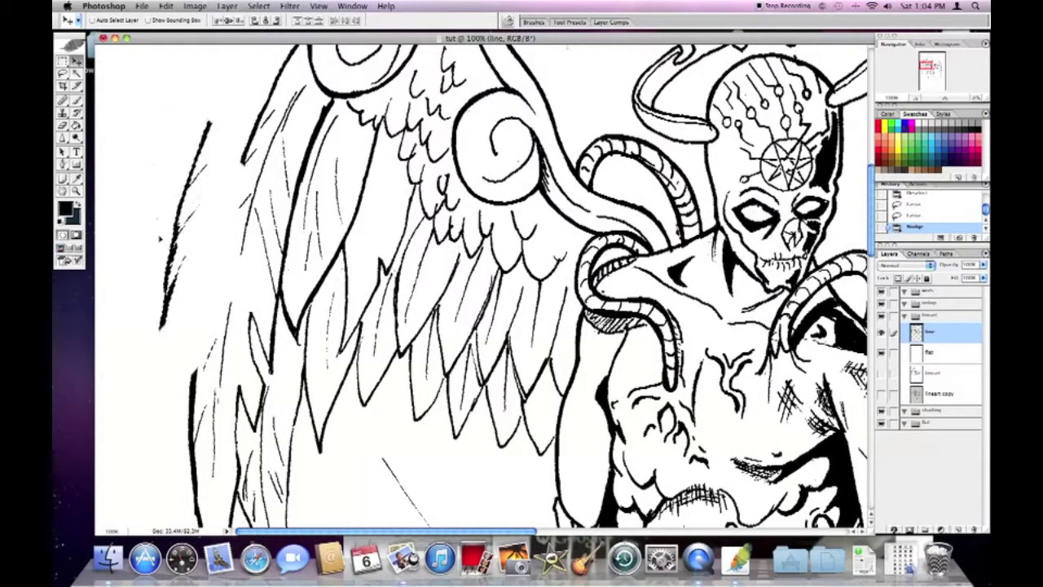
key(ctrl+z)
drag(213, 65, 140, 334)
key(ctrl+z)
drag(190, 75, 140, 284)
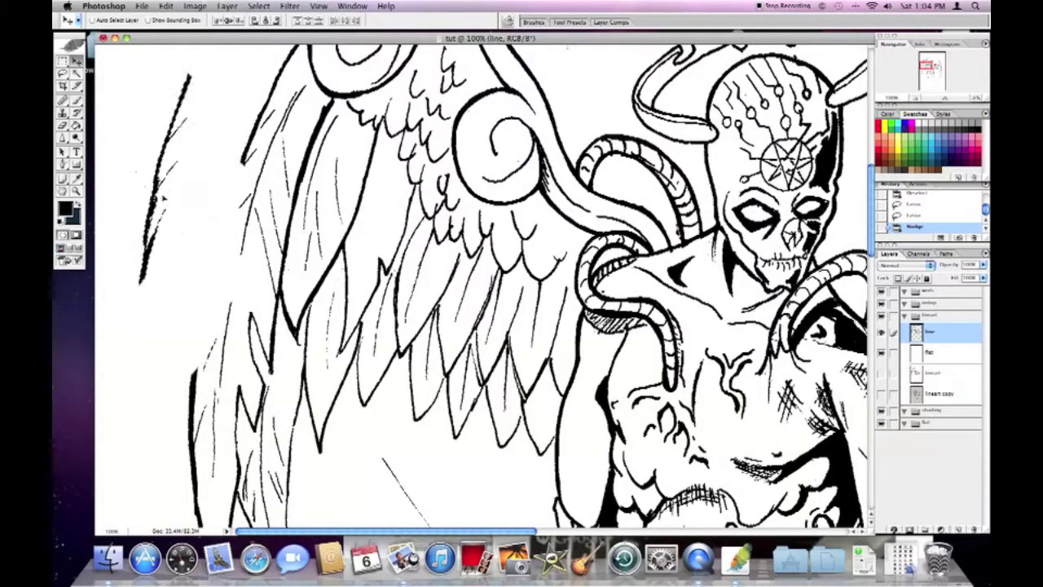
key(ctrl+z)
drag(220, 67, 171, 273)
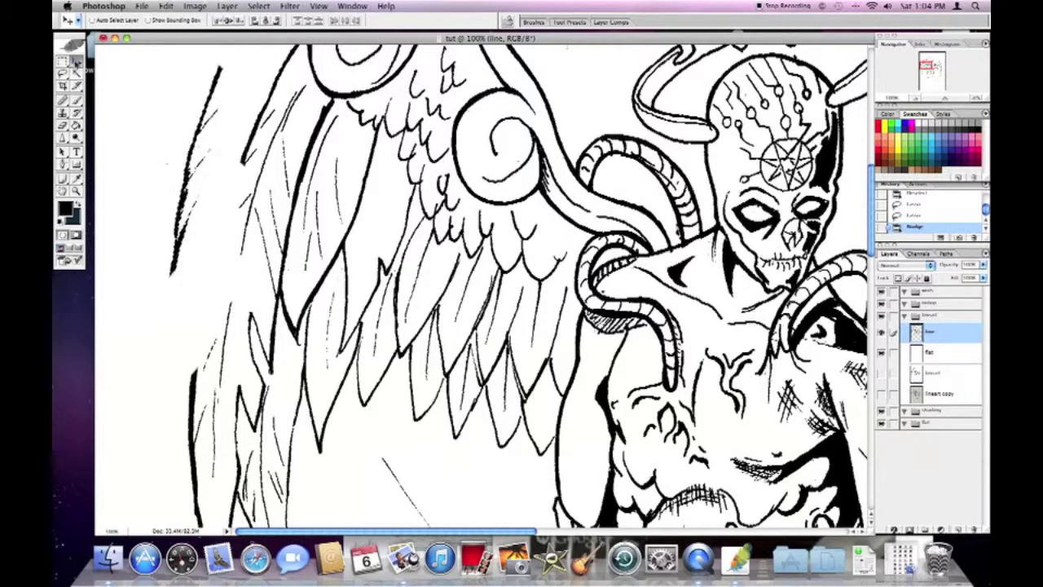
key(ctrl+z)
drag(227, 117, 175, 324)
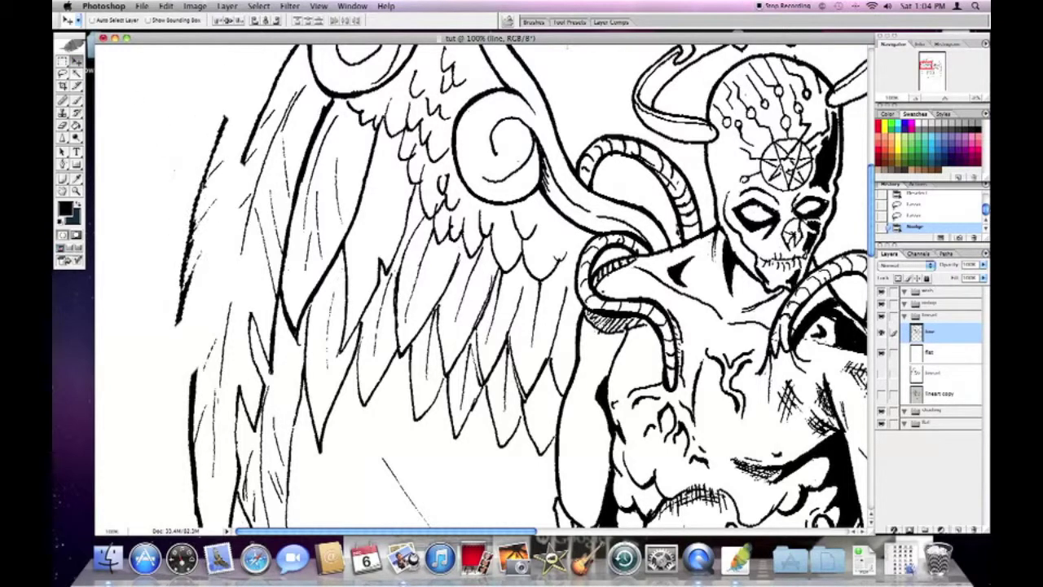
key(ctrl+z)
drag(230, 127, 181, 334)
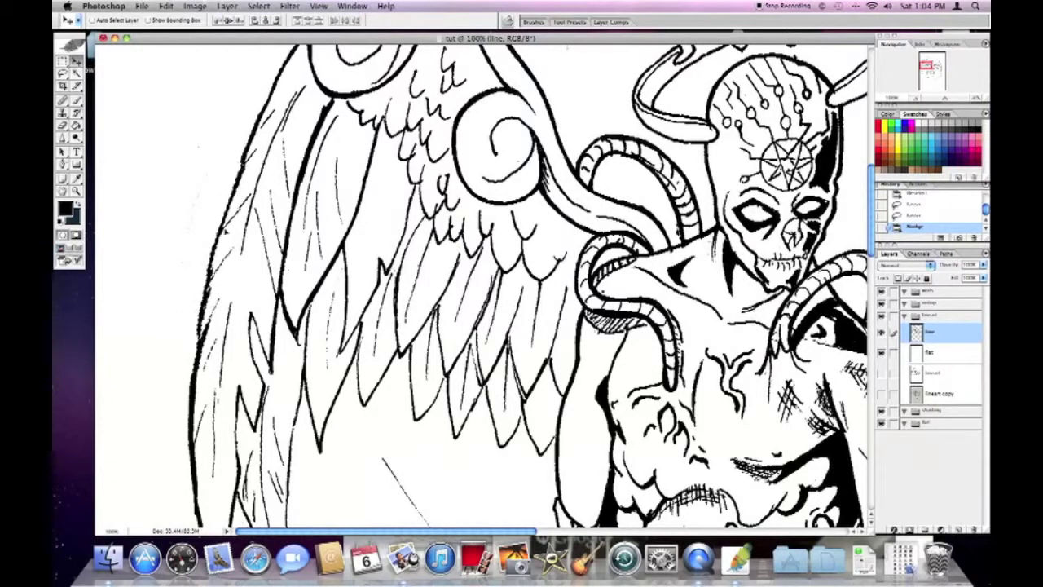
key(ctrl+z)
drag(244, 167, 192, 375)
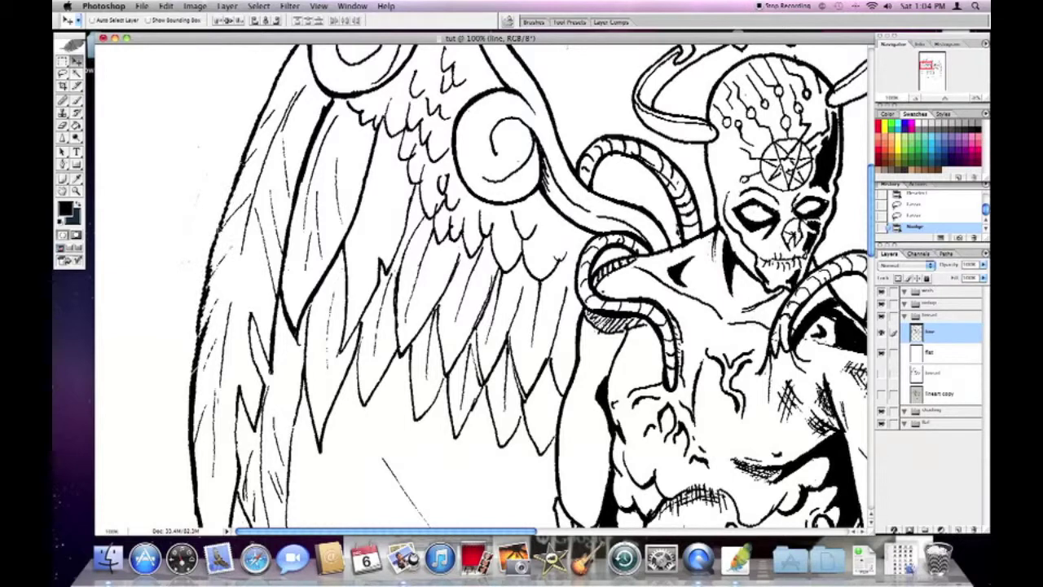
key(ctrl+z)
drag(244, 162, 192, 375)
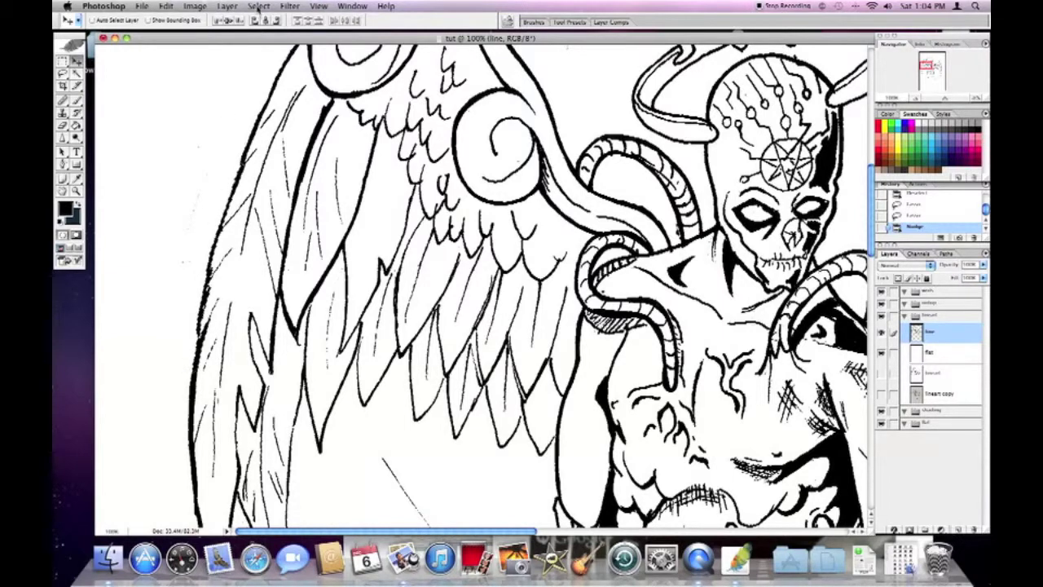
click(258, 7)
mouse_move(166, 7)
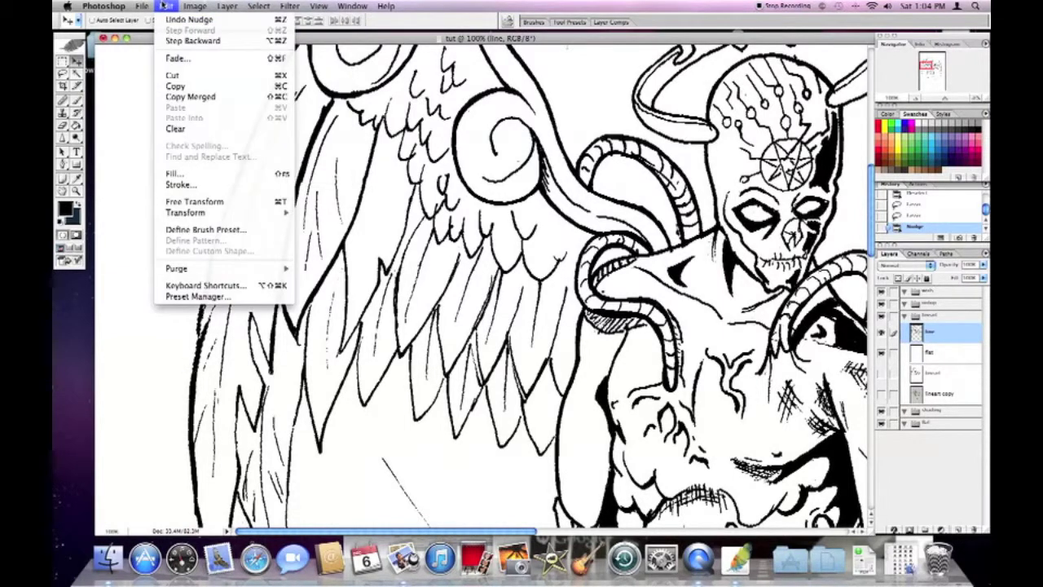
click(186, 40)
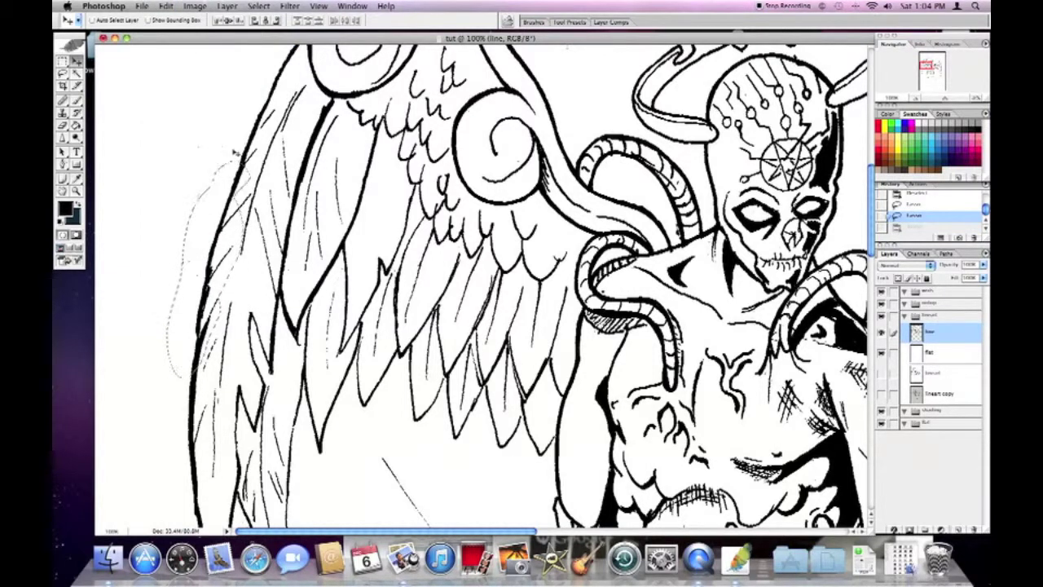
key(ctrl+d)
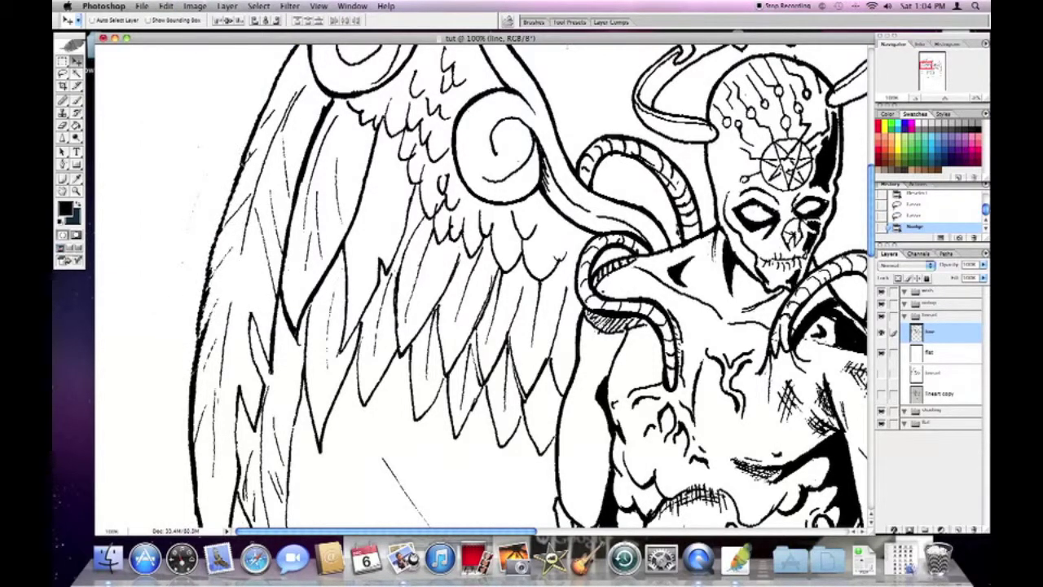
click(934, 304)
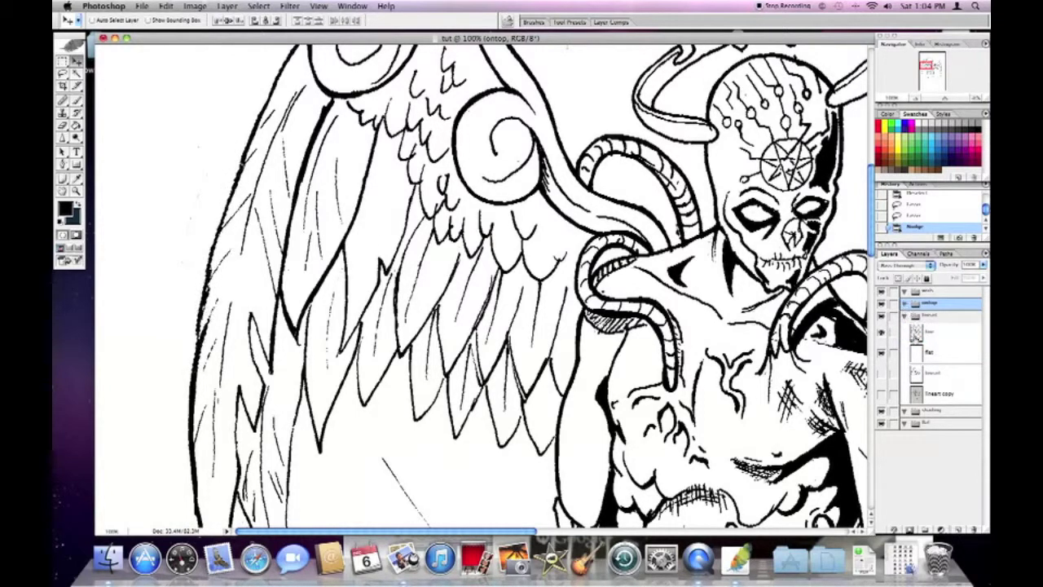
Add a single empty Layer 1 in the ontop group and choose light blue as the painting colour
click(958, 531)
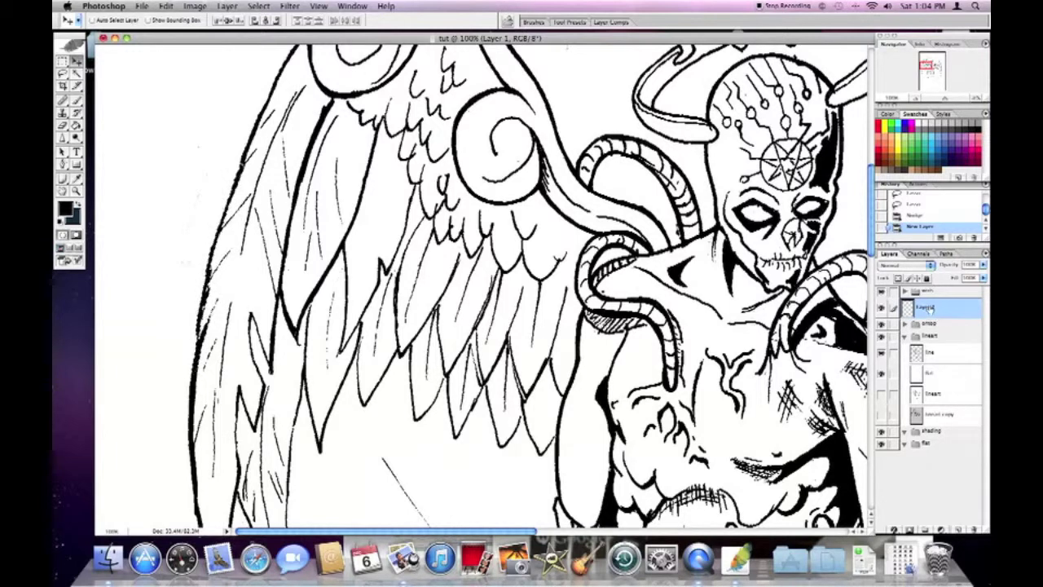
key(Delete)
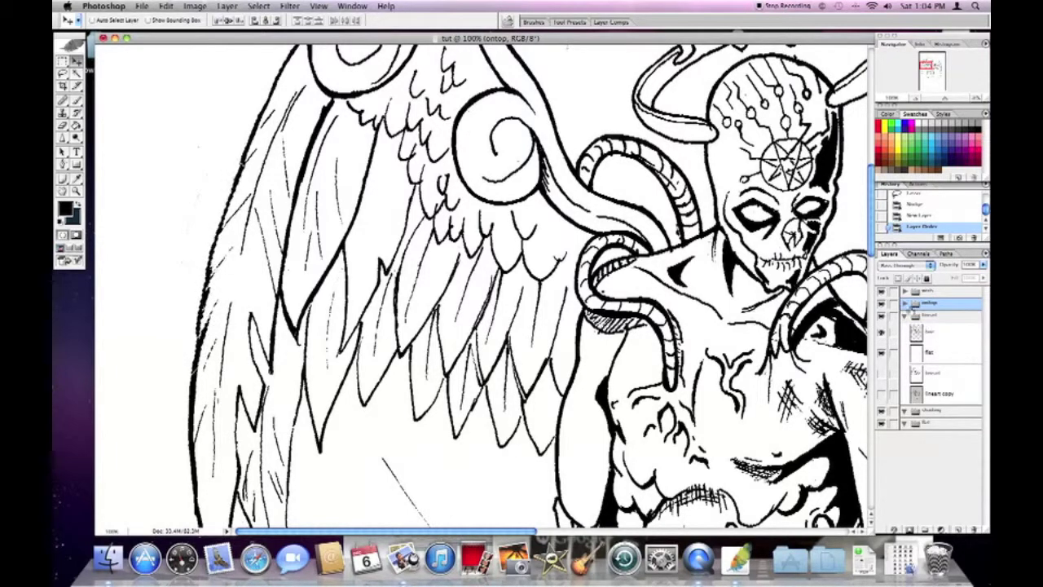
click(904, 316)
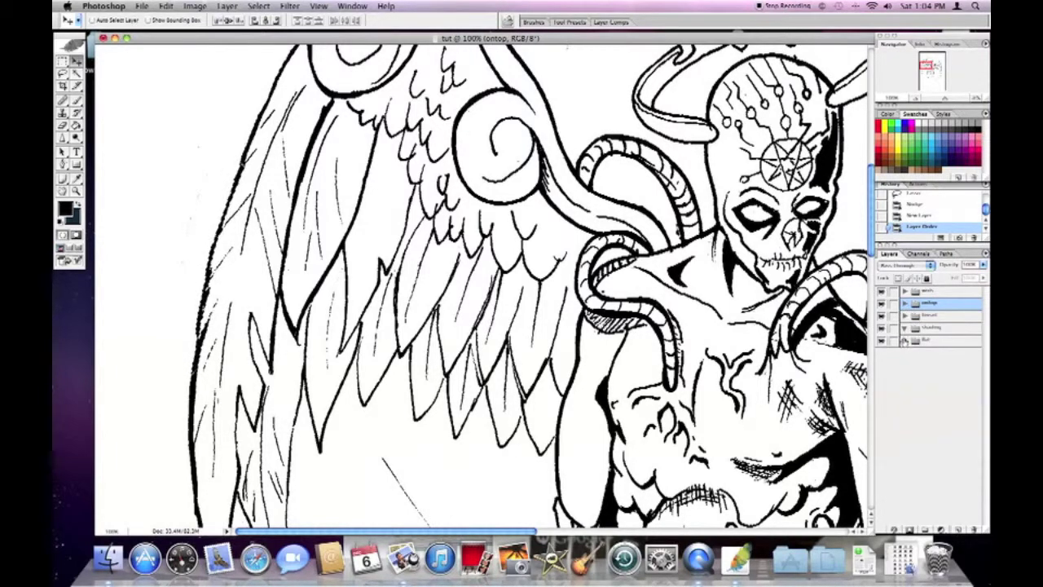
click(903, 303)
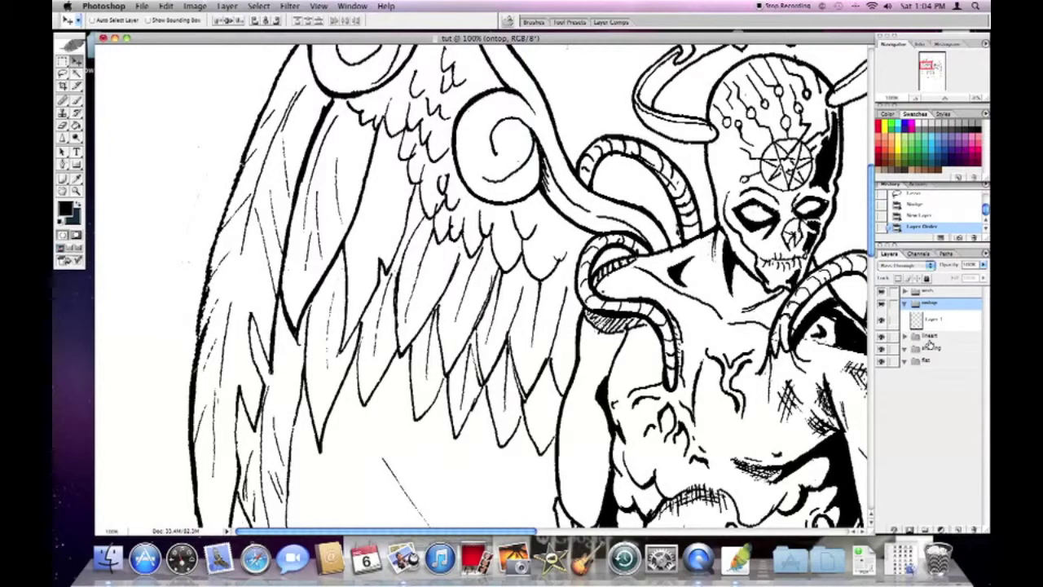
click(936, 140)
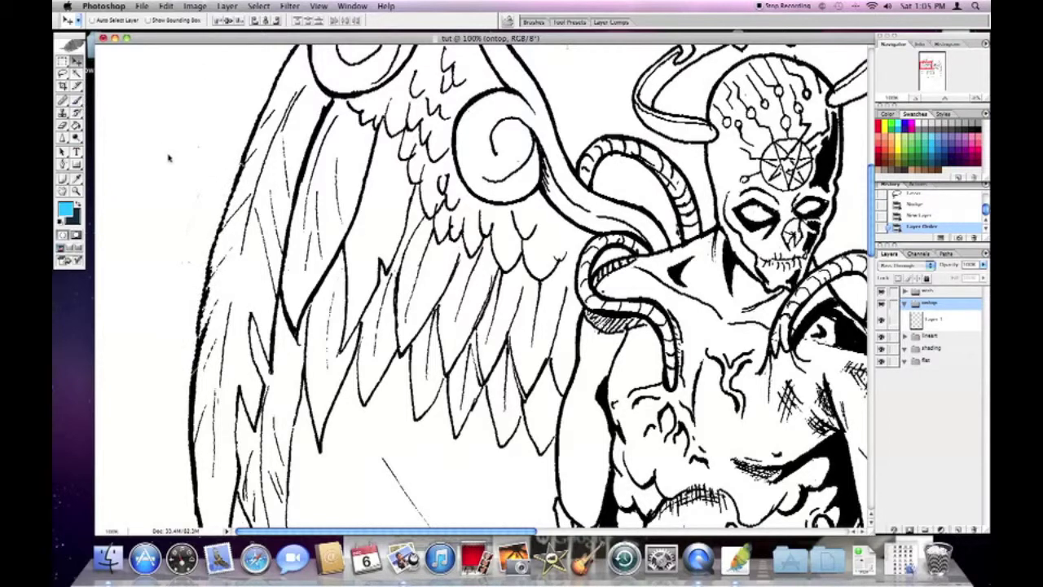
Brush a light-blue stroke along the left wing's outer edge on Layer 1
key(b)
click(945, 319)
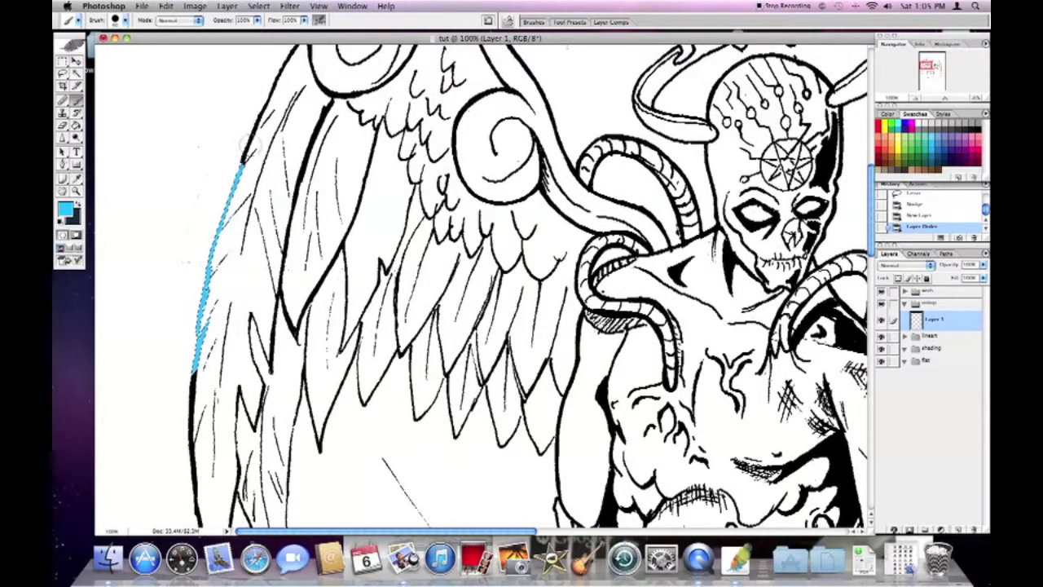
drag(246, 145, 195, 367)
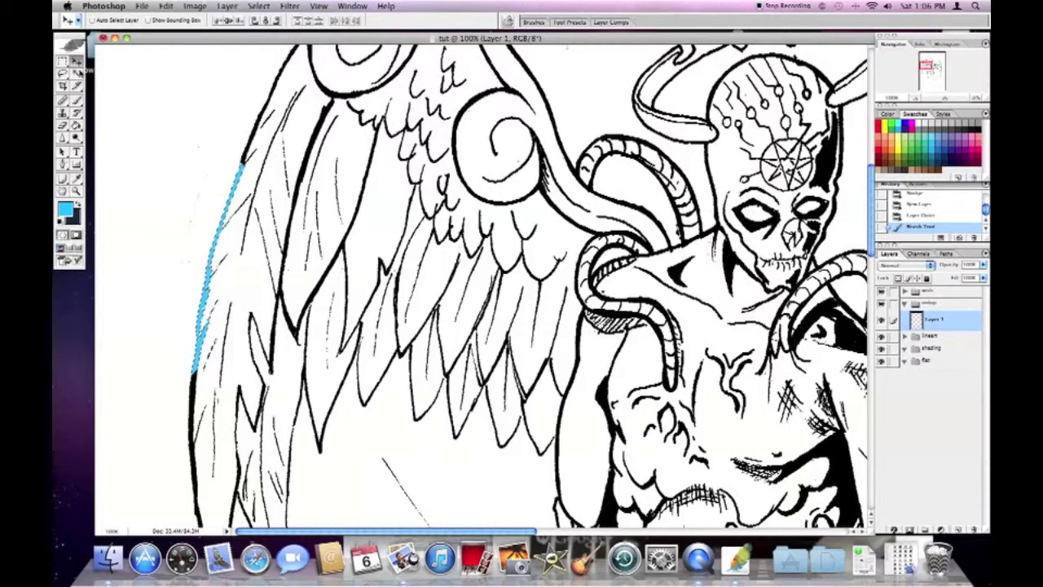
click(63, 73)
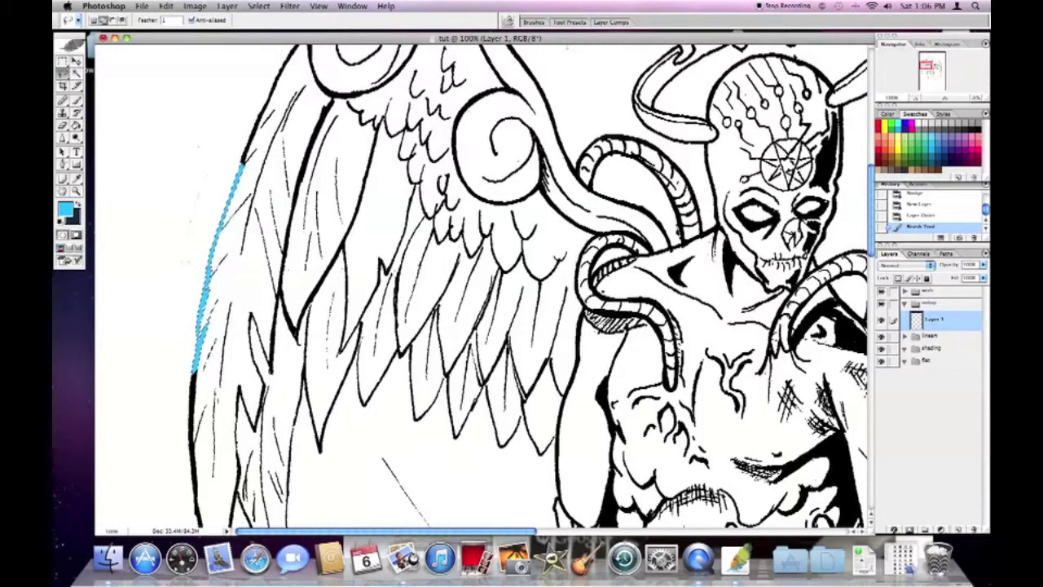
Zoom out to the whole figure, move Layer 1 higher, and bring QuickTime Player forward
click(943, 99)
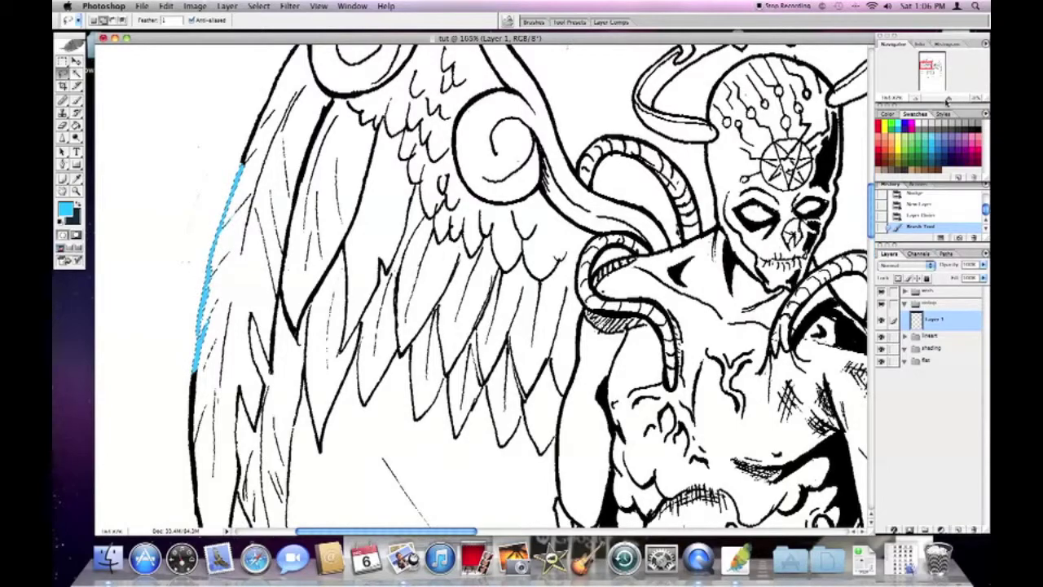
drag(944, 99, 928, 66)
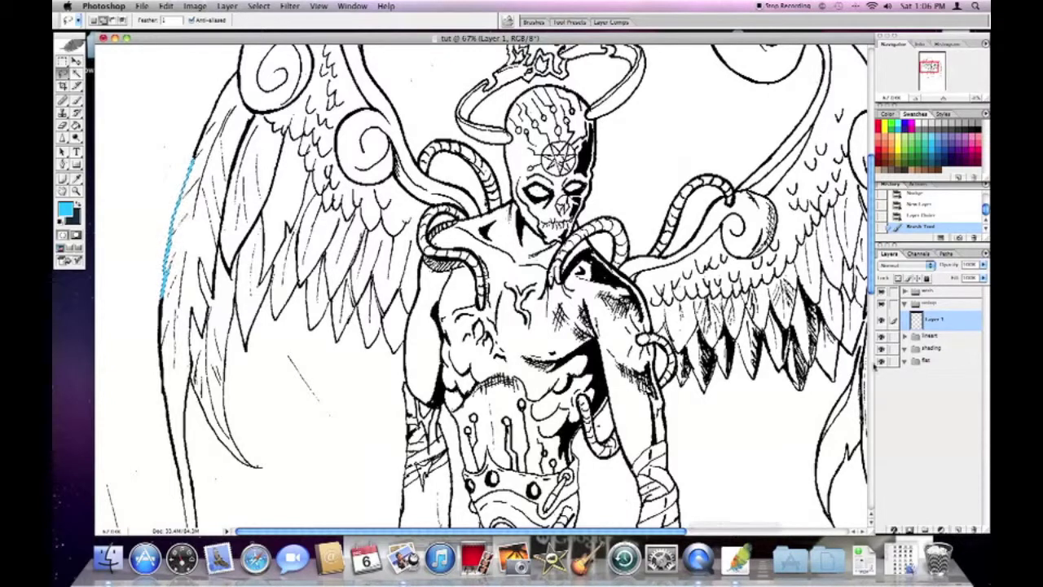
drag(906, 321, 906, 303)
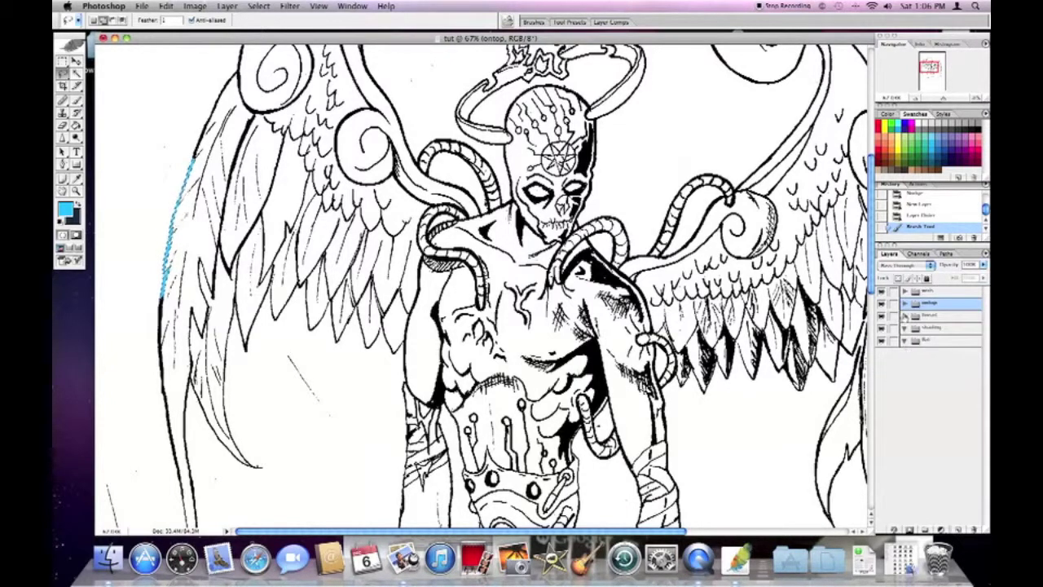
click(698, 558)
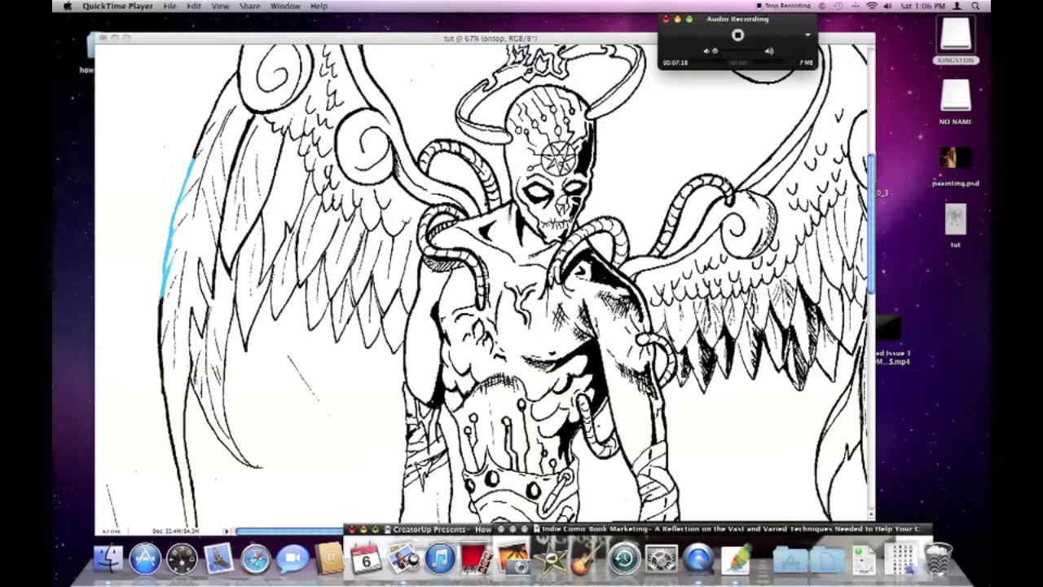